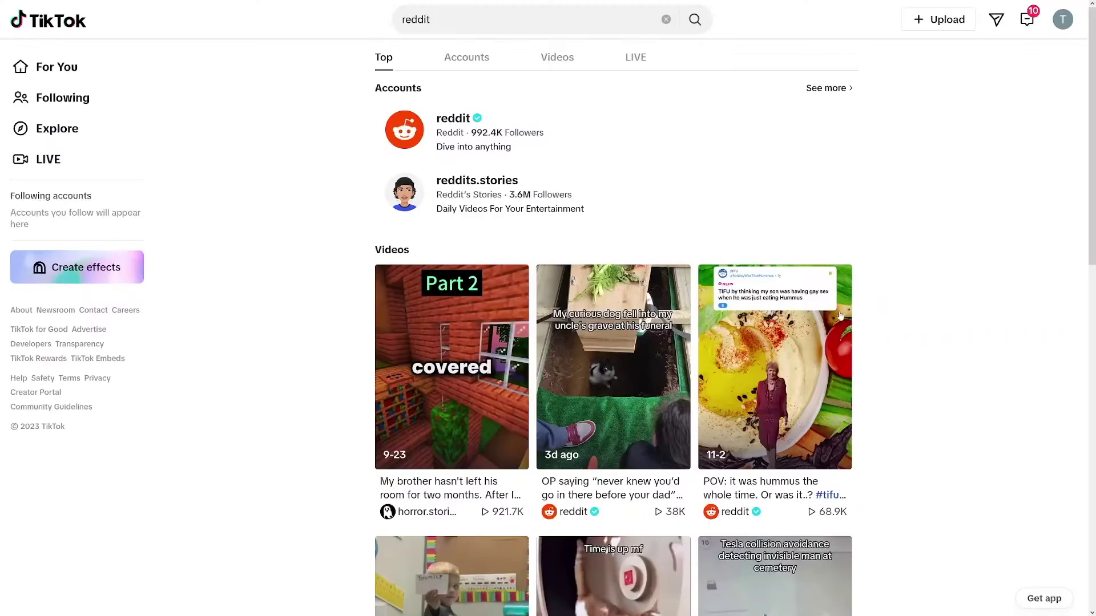
- Search TikTok for 'reddit stories' and scroll through the video results
scroll(882, 306, down, 9)
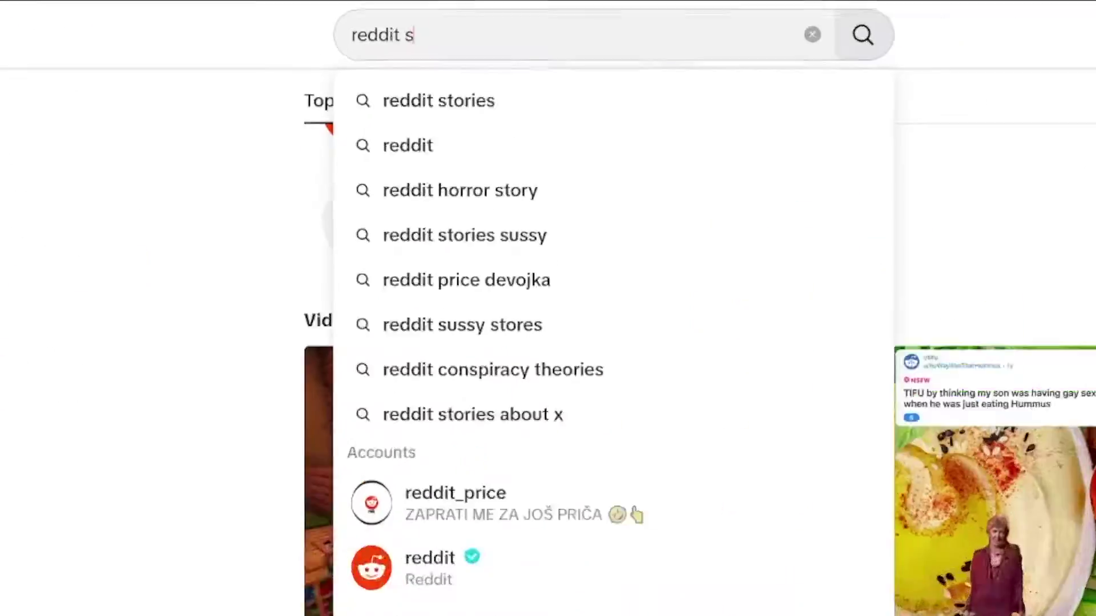
text(tories)
key(Return)
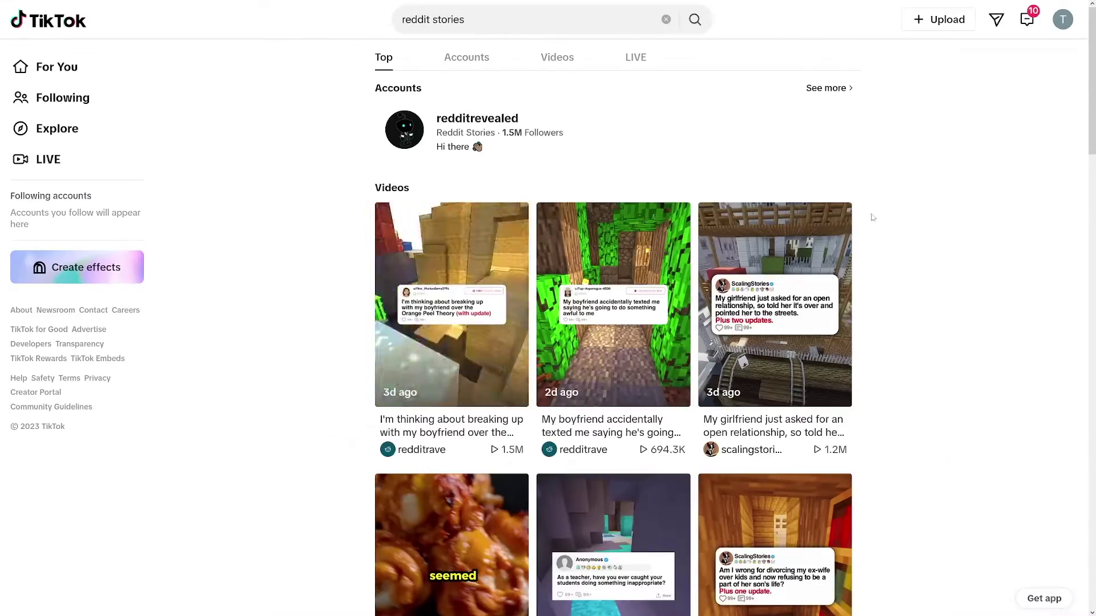
scroll(892, 220, down, 5)
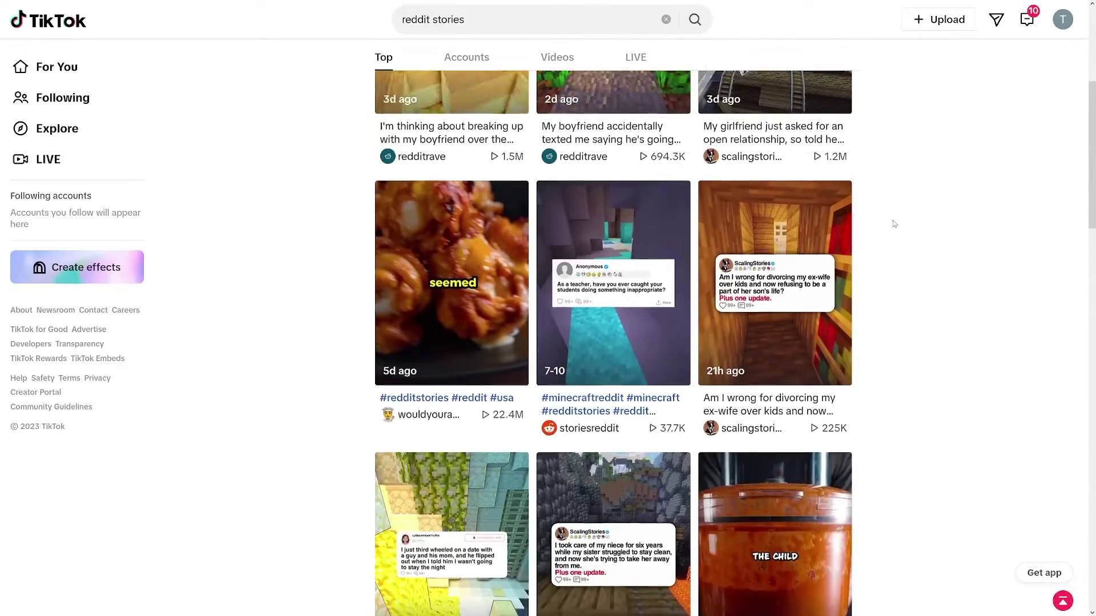
scroll(894, 223, down, 2)
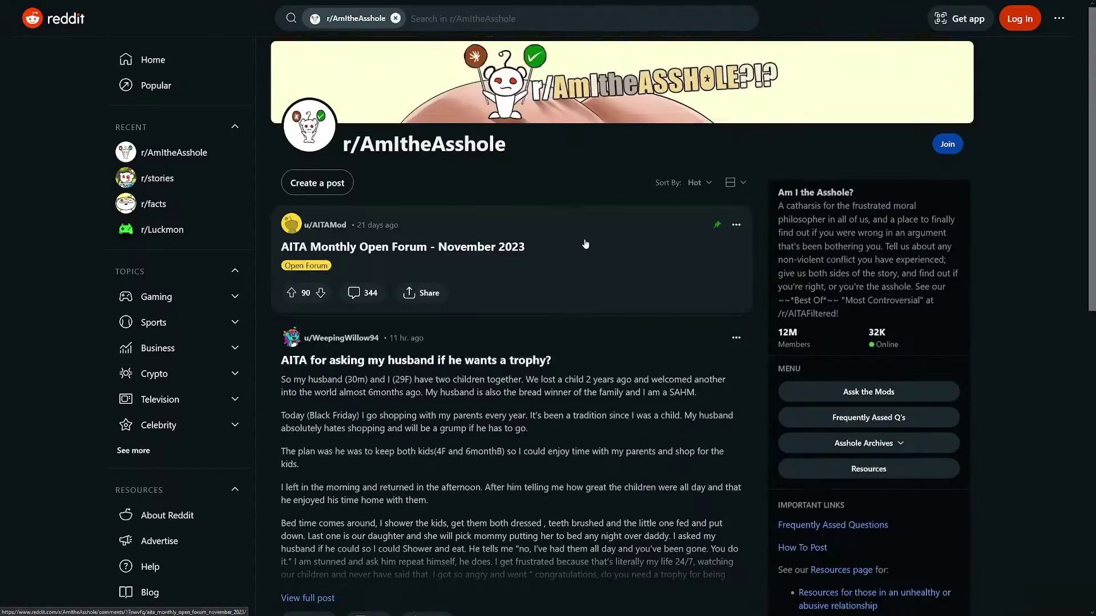
scroll(511, 342, down, 3)
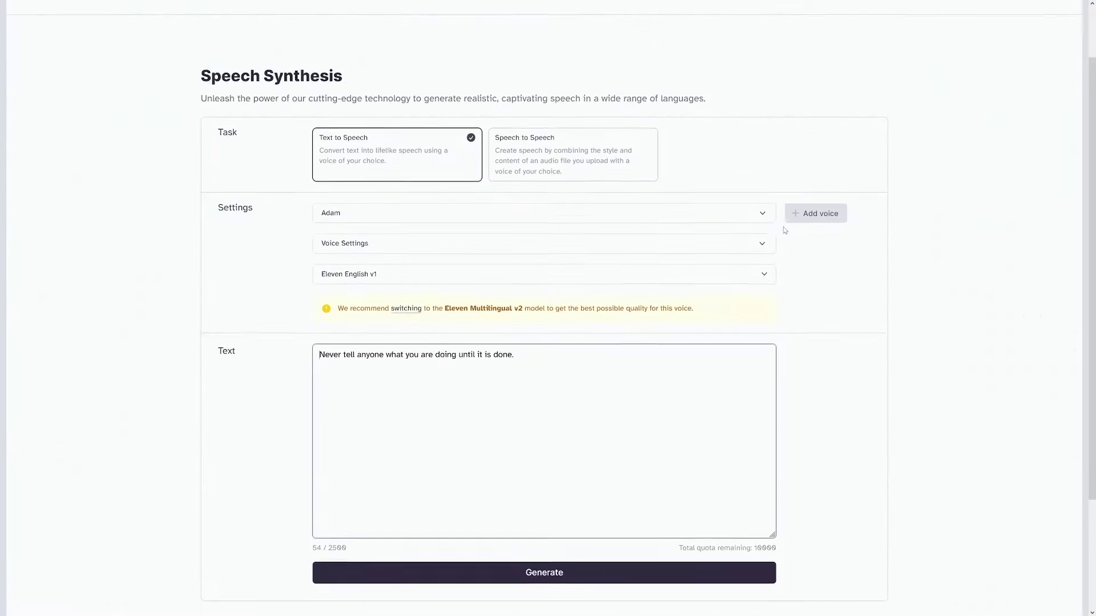
scroll(785, 247, down, 2)
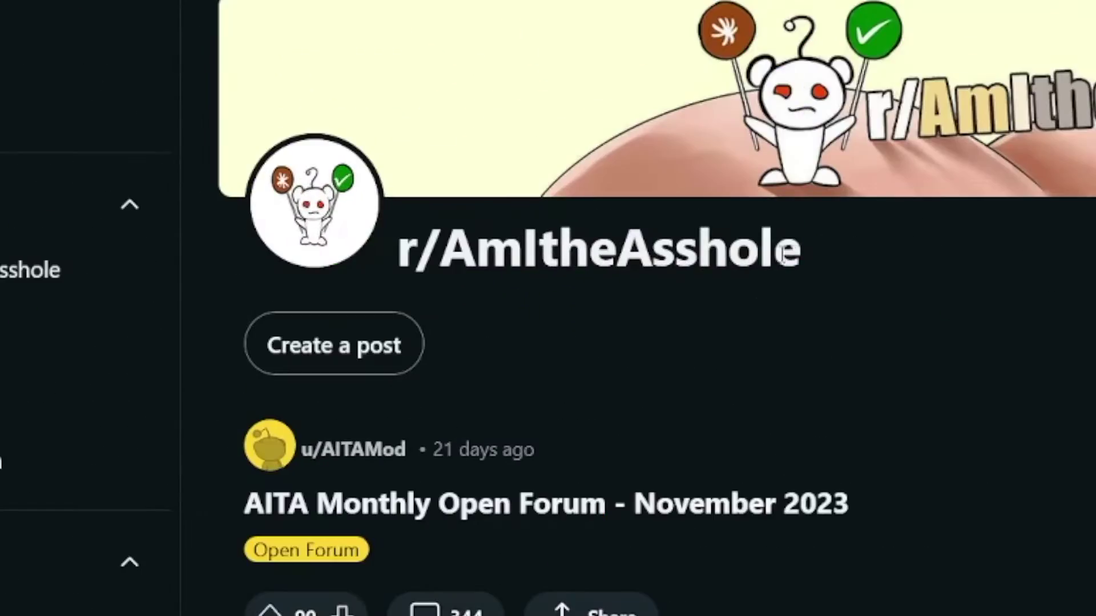
- Go to creepypasta.com from the search results and open 'Upon A Crimson Throne' to read
click(390, 264)
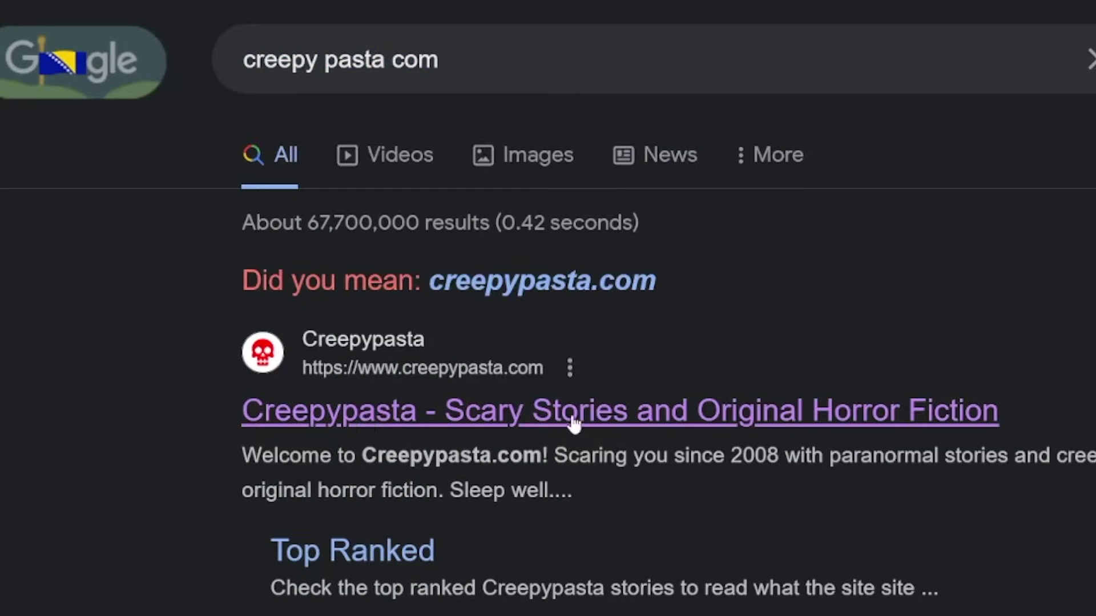
click(778, 410)
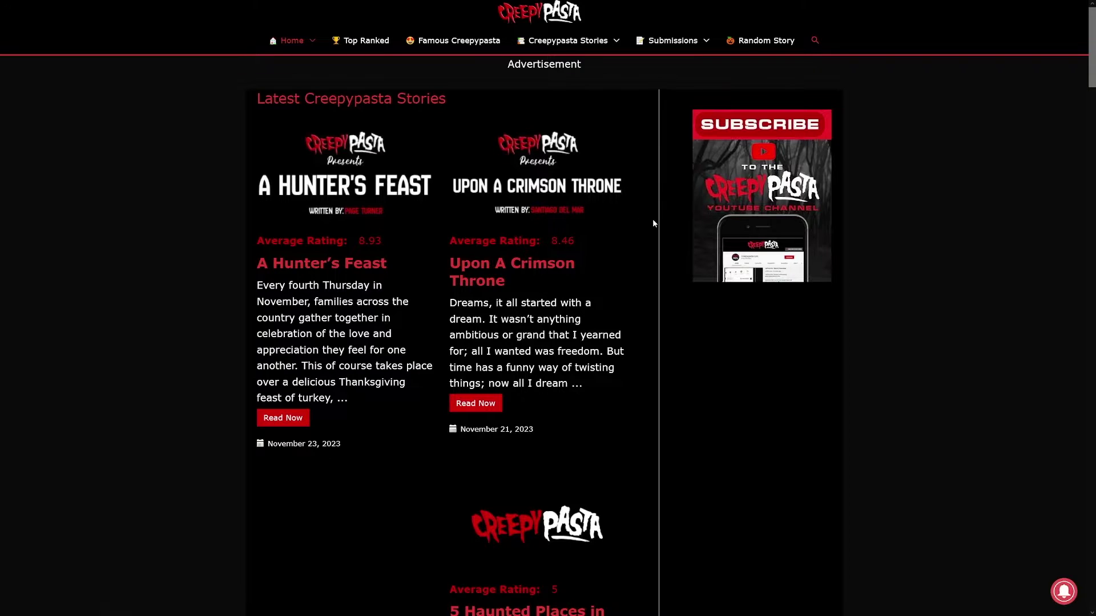
scroll(654, 223, down, 12)
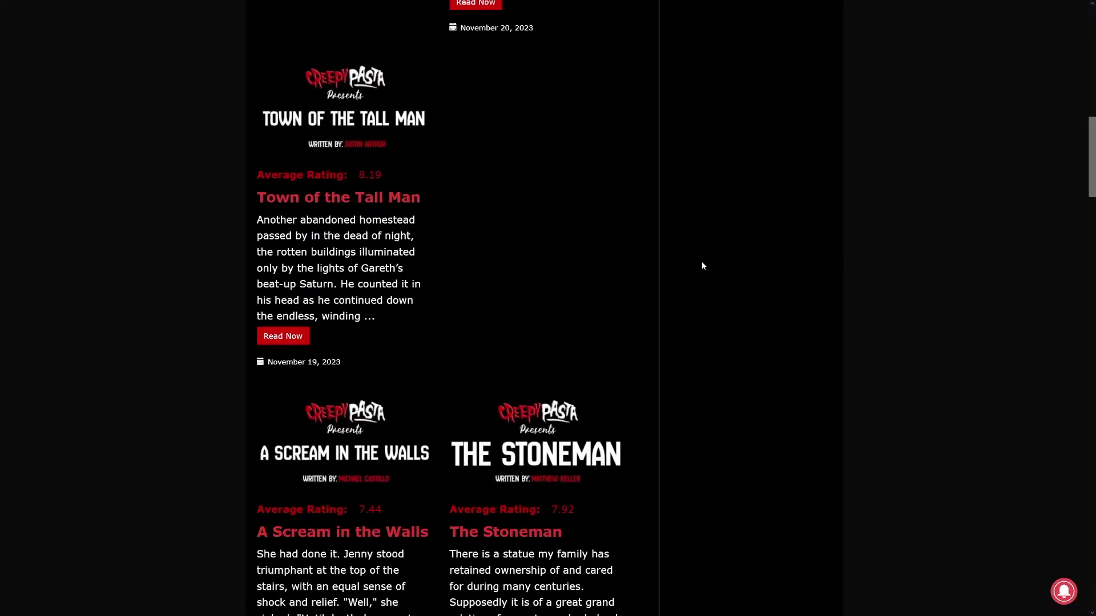
scroll(682, 268, up, 10)
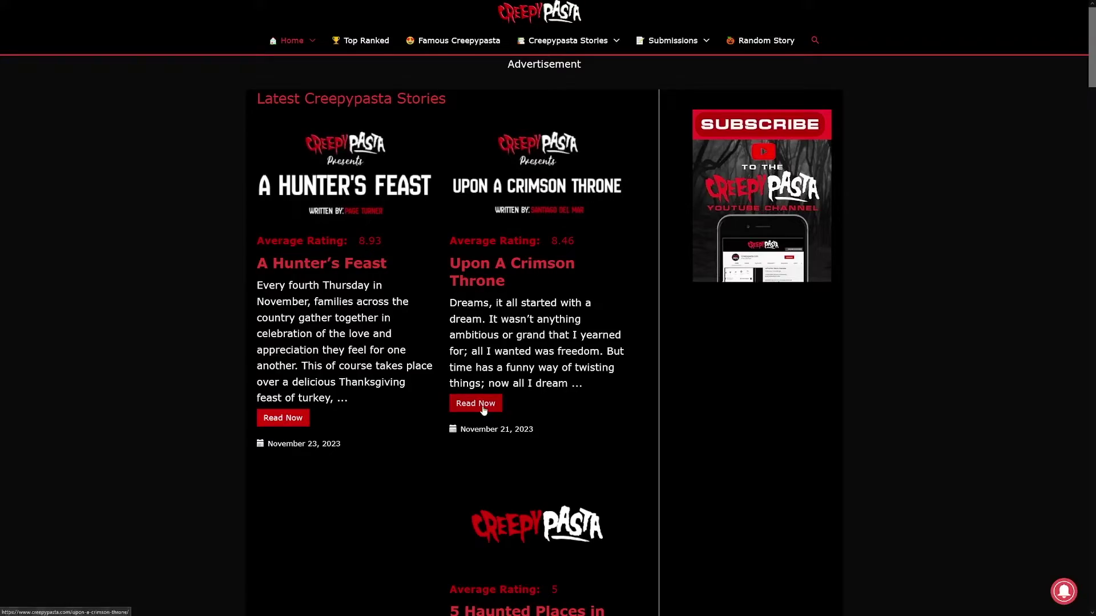
click(475, 403)
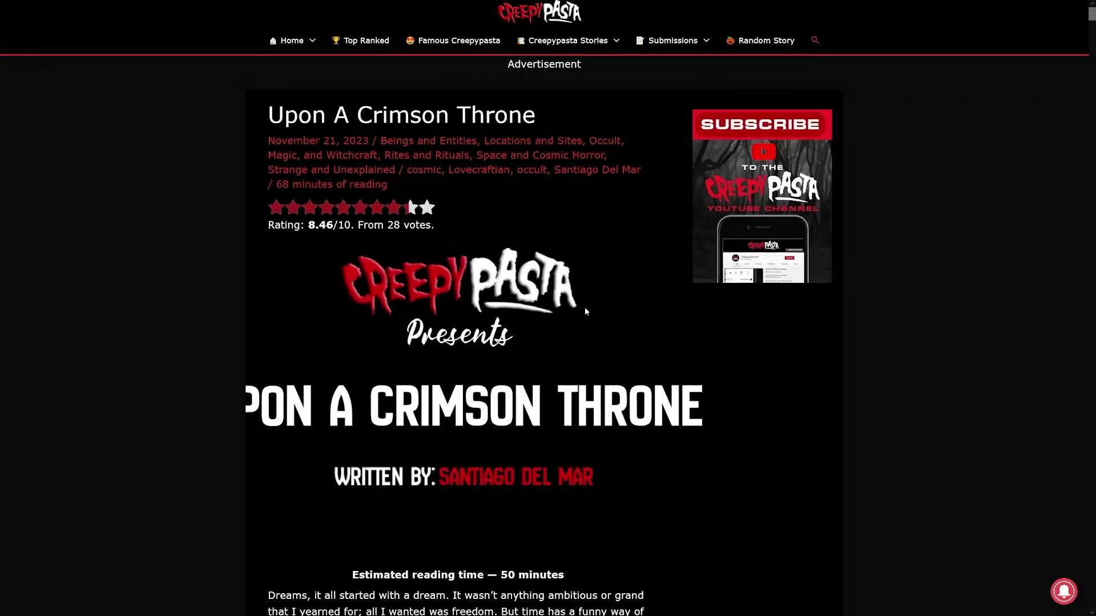
scroll(585, 312, down, 5)
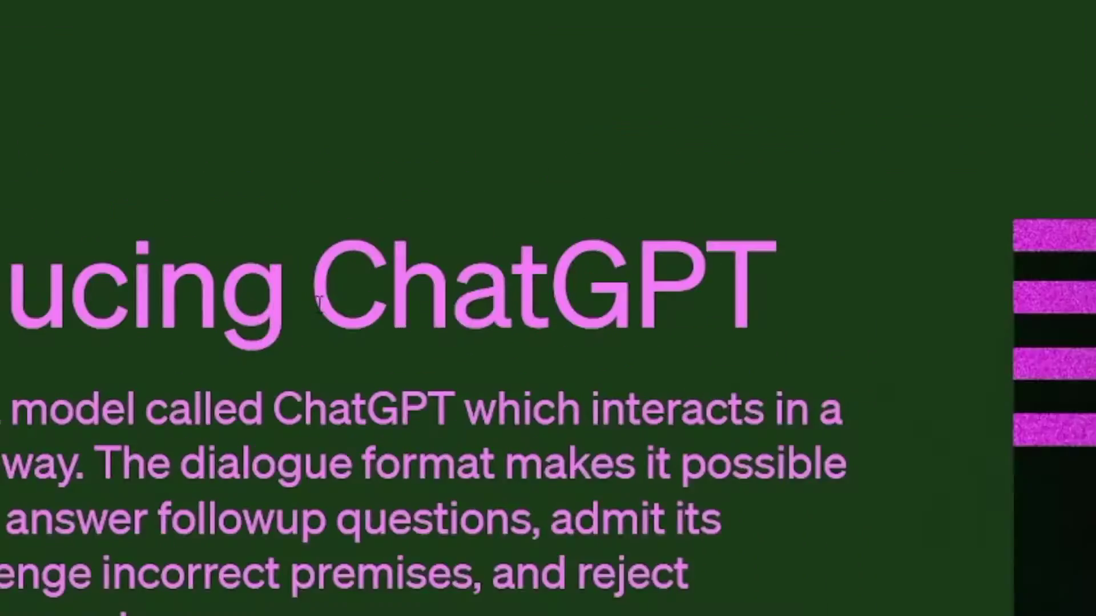
- Write the first-person retelling prompt in ChatGPT and select the Crimson Throne story text
drag(311, 285, 802, 299)
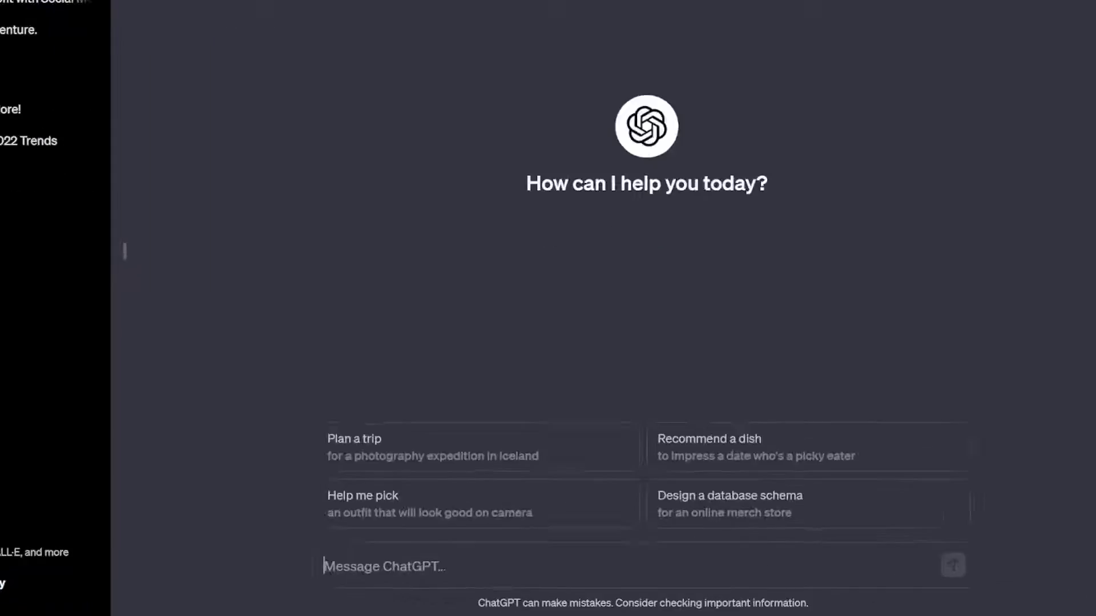
text(tell this story in the first person, delete the unnecessary thing, focus only on the)
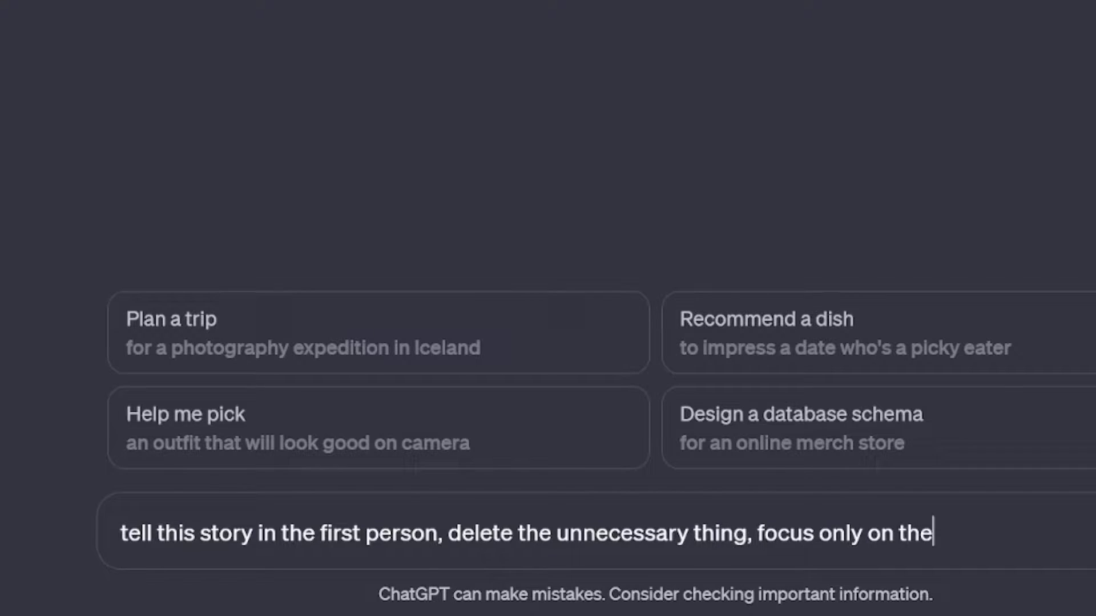
drag(269, 286, 457, 433)
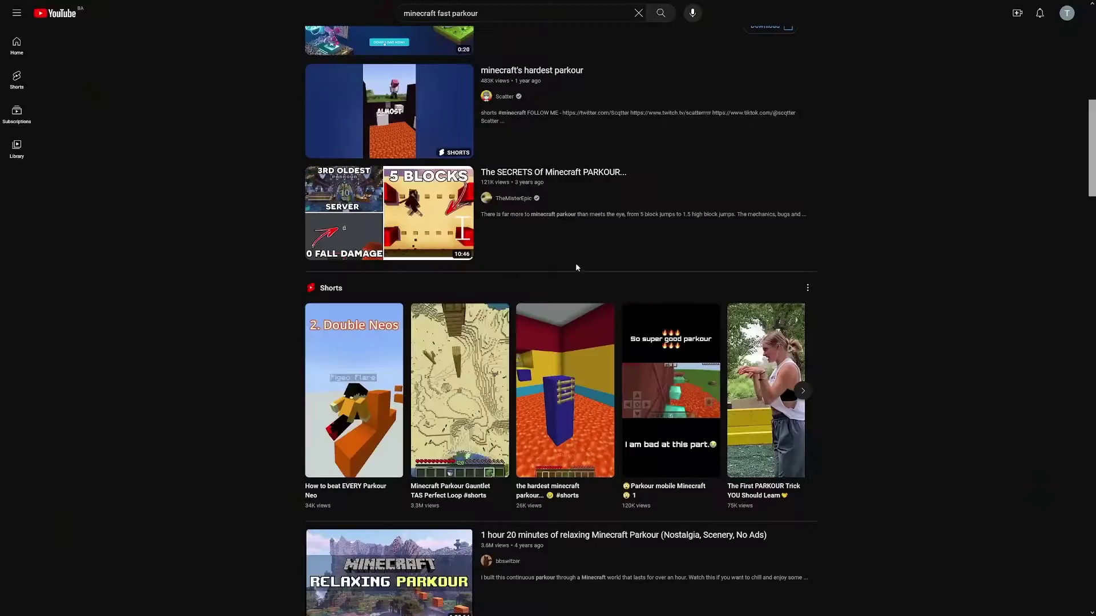
- Scroll through the initial 'minecraft fast parkour' YouTube results
scroll(634, 262, up, 10)
scroll(636, 263, down, 2)
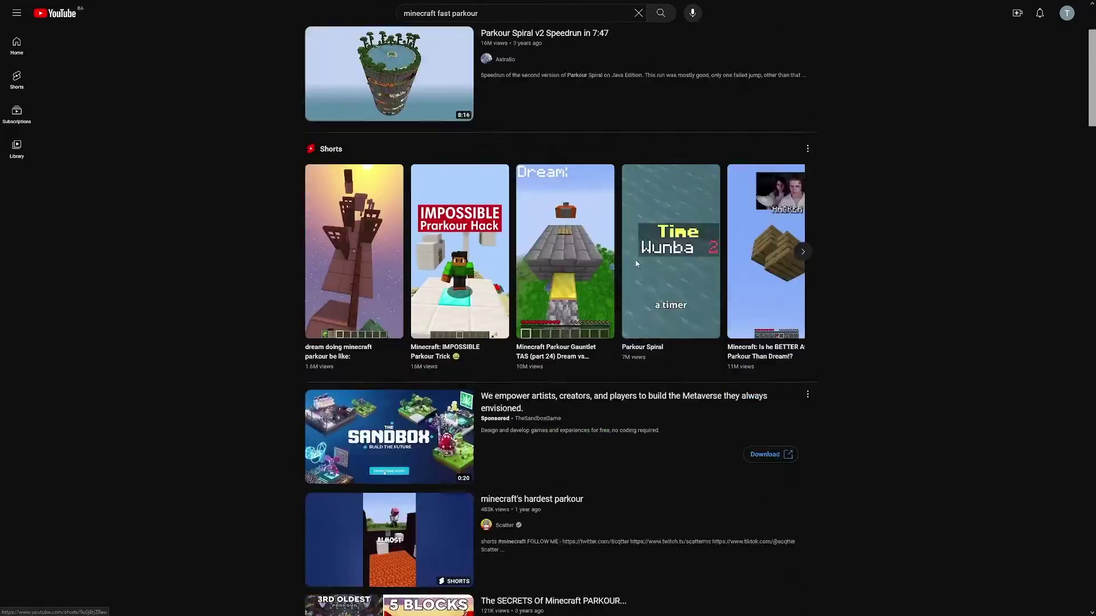
scroll(636, 263, down, 5)
scroll(901, 335, down, 9)
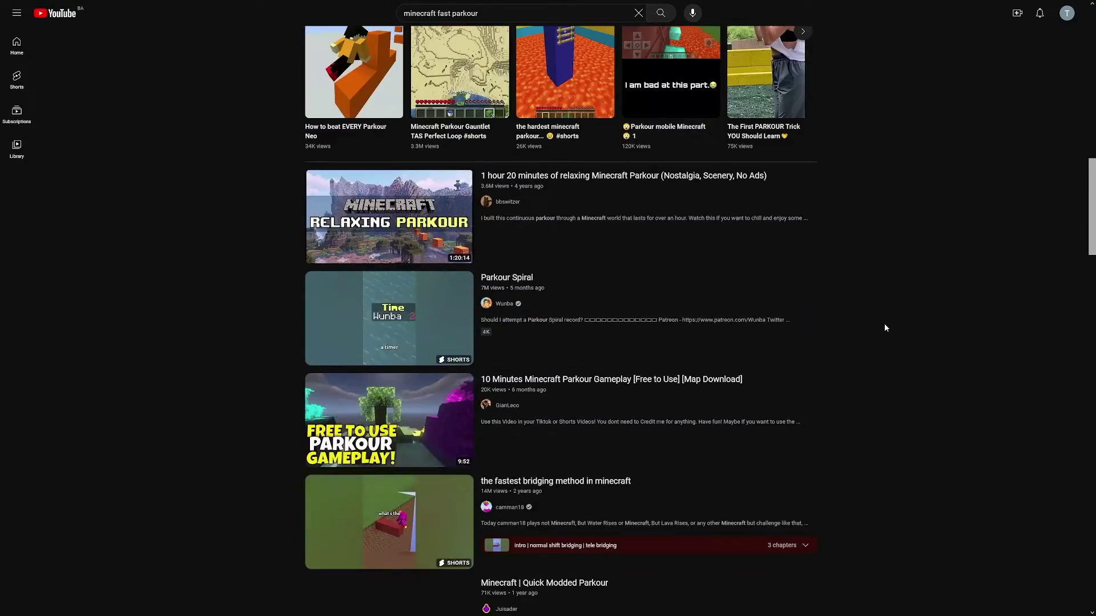
- Refine the search to 'minecraft fast parkour copy right' and browse the copyright-free gameplay videos
mouse_move(501, 180)
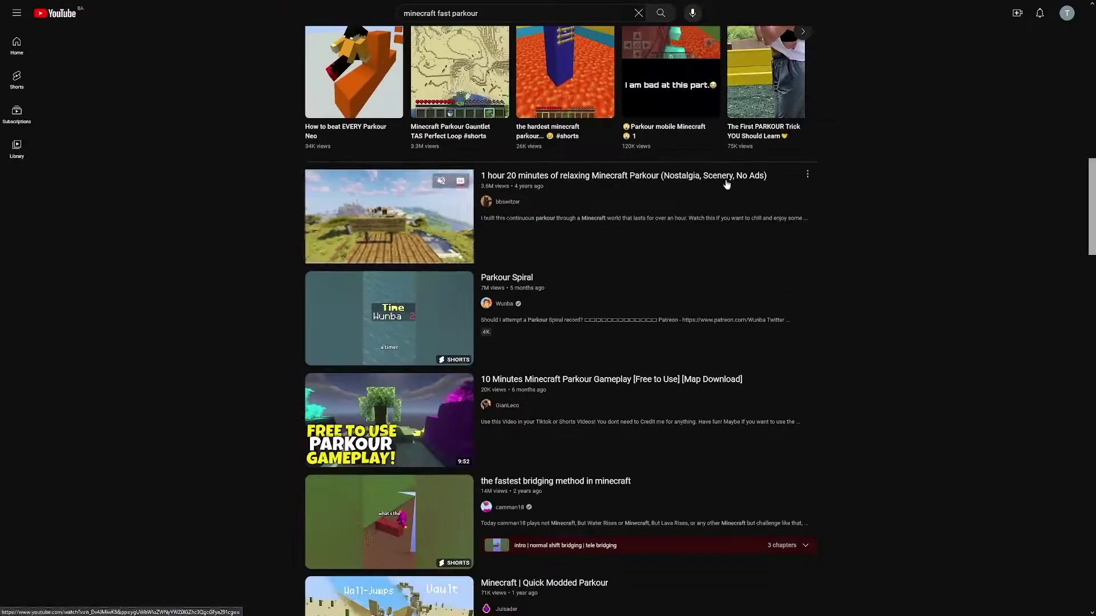
click(482, 13)
text(copy right)
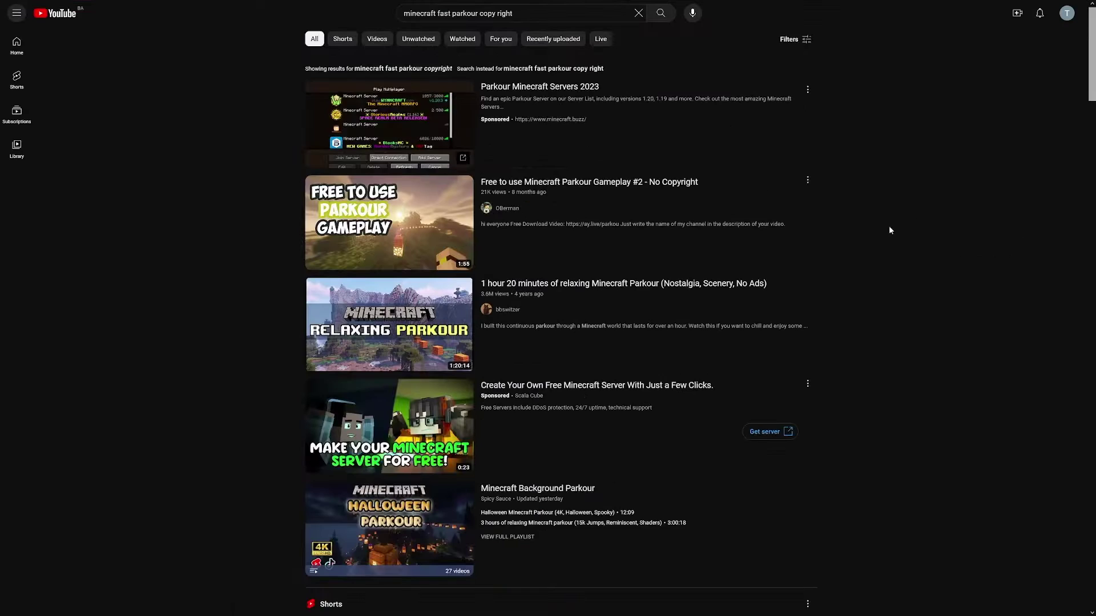
scroll(891, 194, down, 12)
scroll(892, 195, down, 15)
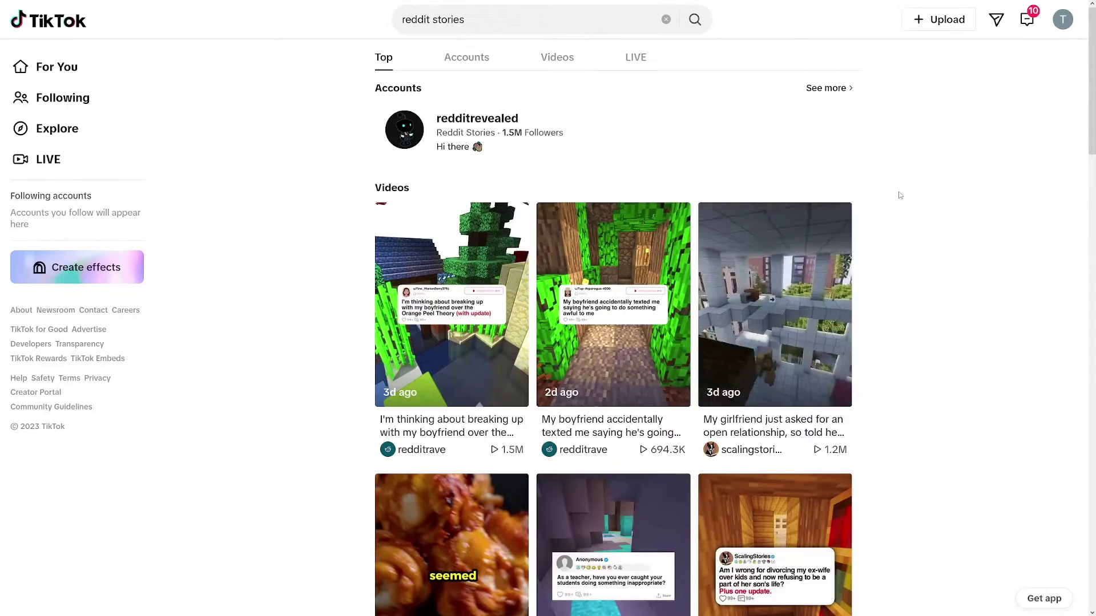
scroll(899, 195, down, 2)
scroll(898, 193, up, 1)
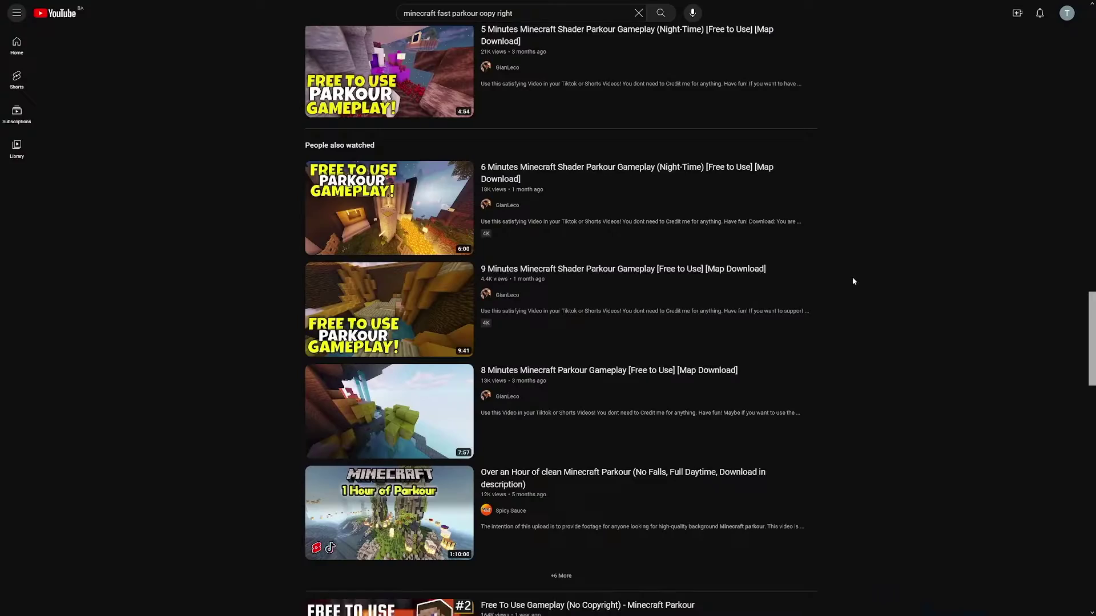
scroll(854, 279, down, 5)
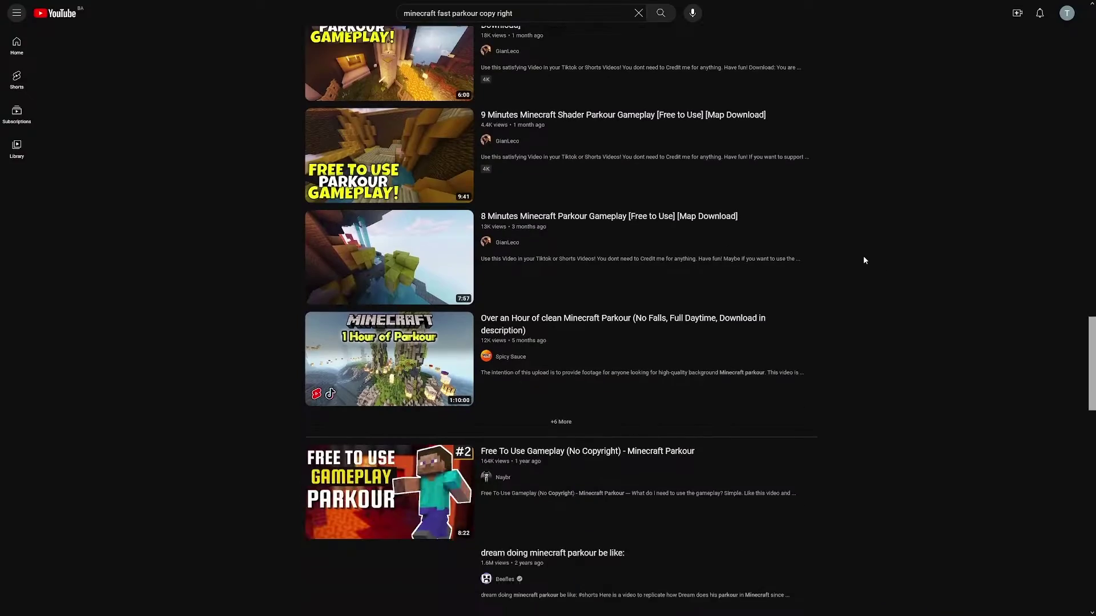
scroll(861, 289, down, 8)
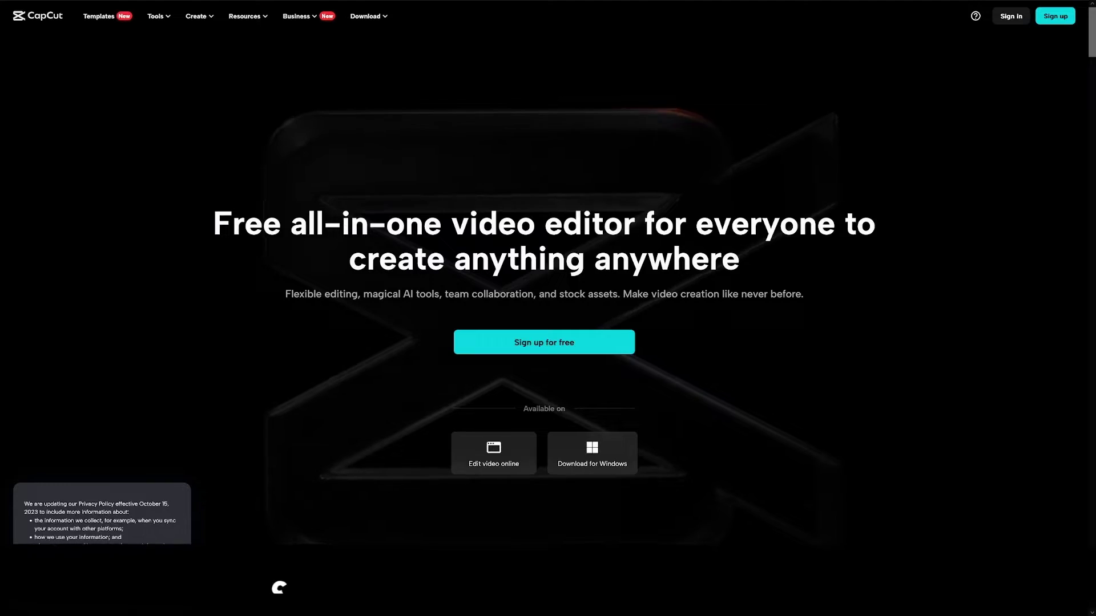
scroll(740, 218, down, 7)
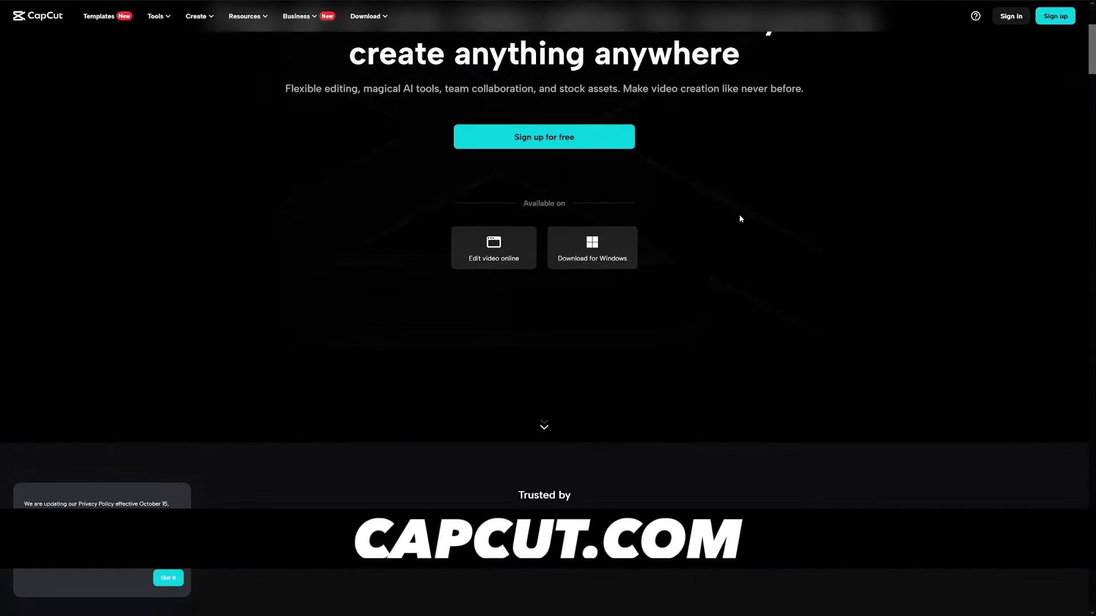
- Scroll down the capcut.com homepage toward the web editor
scroll(740, 218, down, 9)
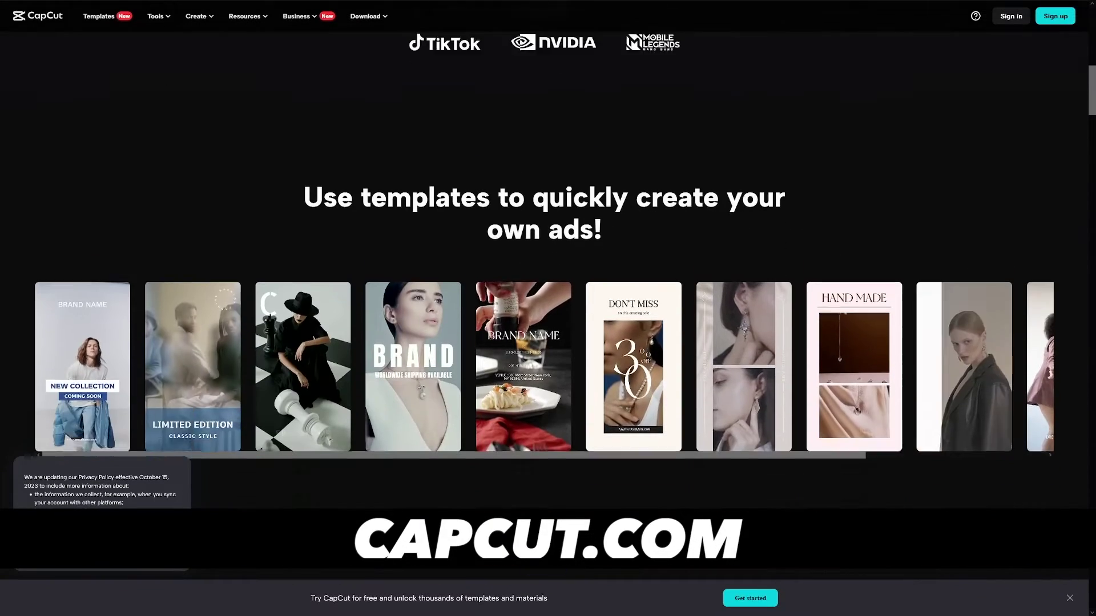
scroll(744, 222, down, 9)
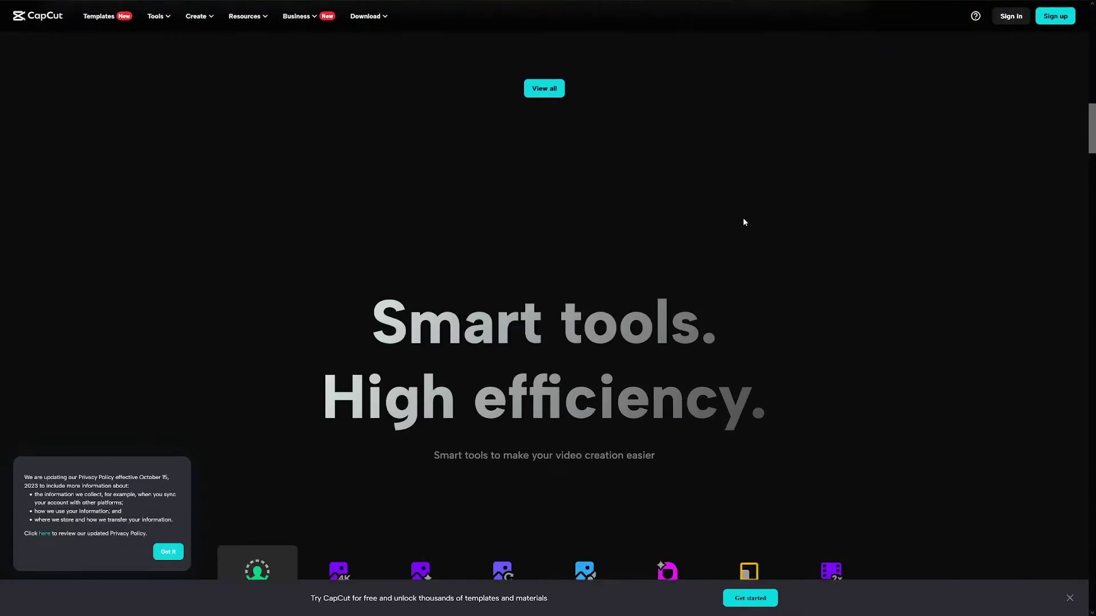
scroll(744, 222, down, 5)
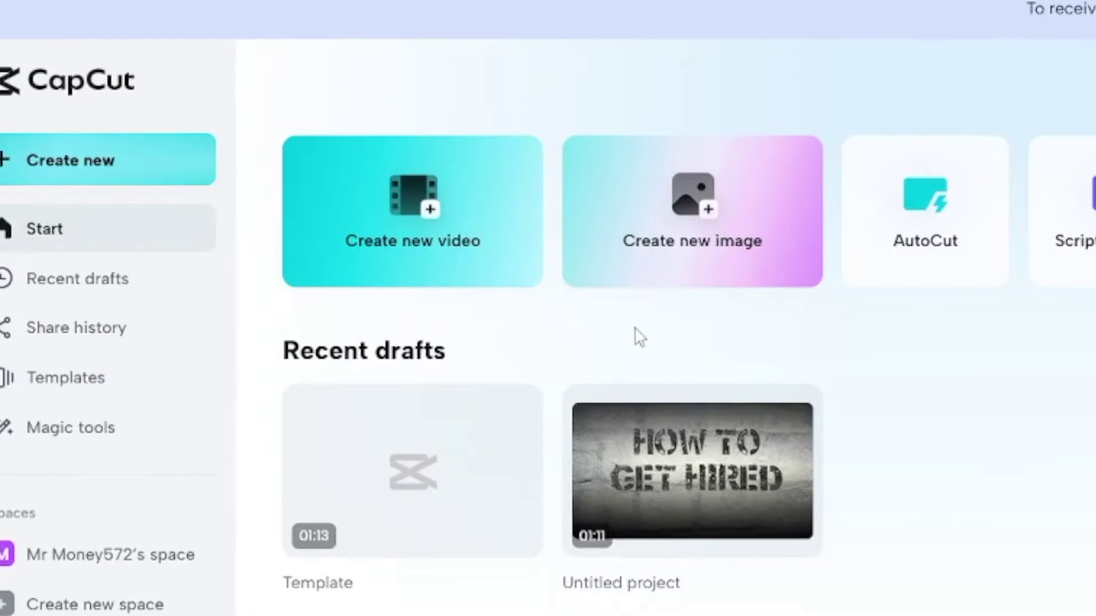
- Create a new video project using the 9:16 (TikTok, YouTube) aspect ratio
click(437, 227)
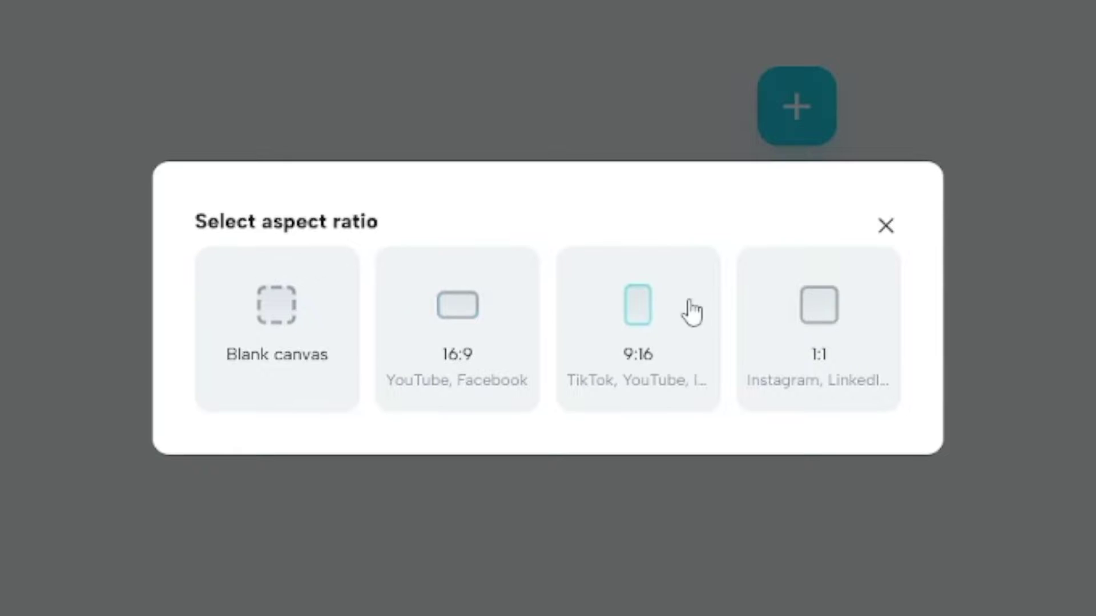
click(628, 355)
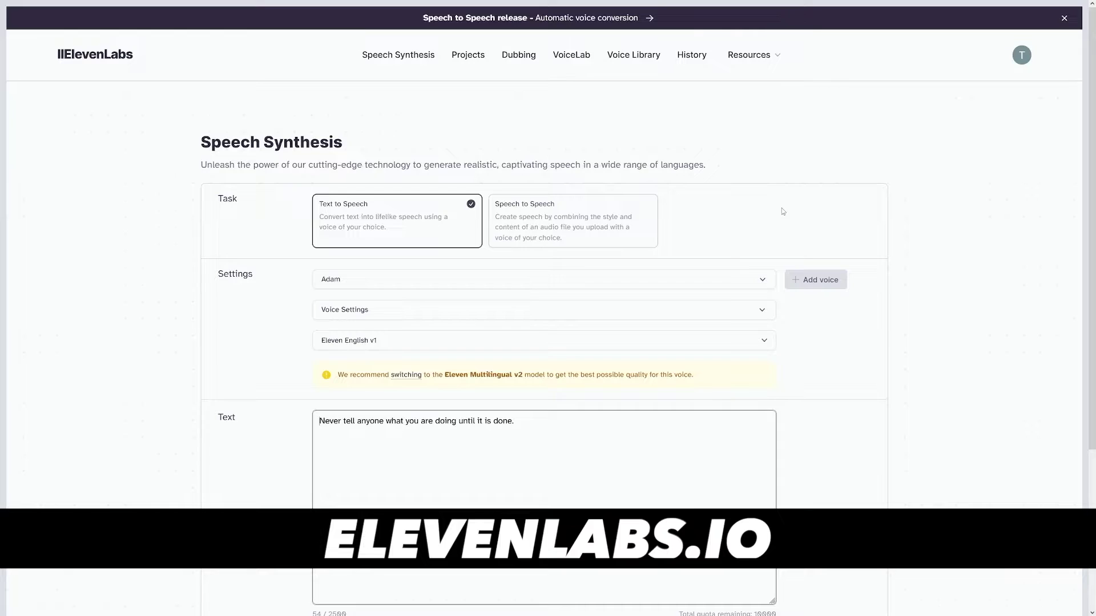
- Generate Adam-voice audio for 'Never tell anyone what you are doing until it is done'
scroll(782, 212, down, 2)
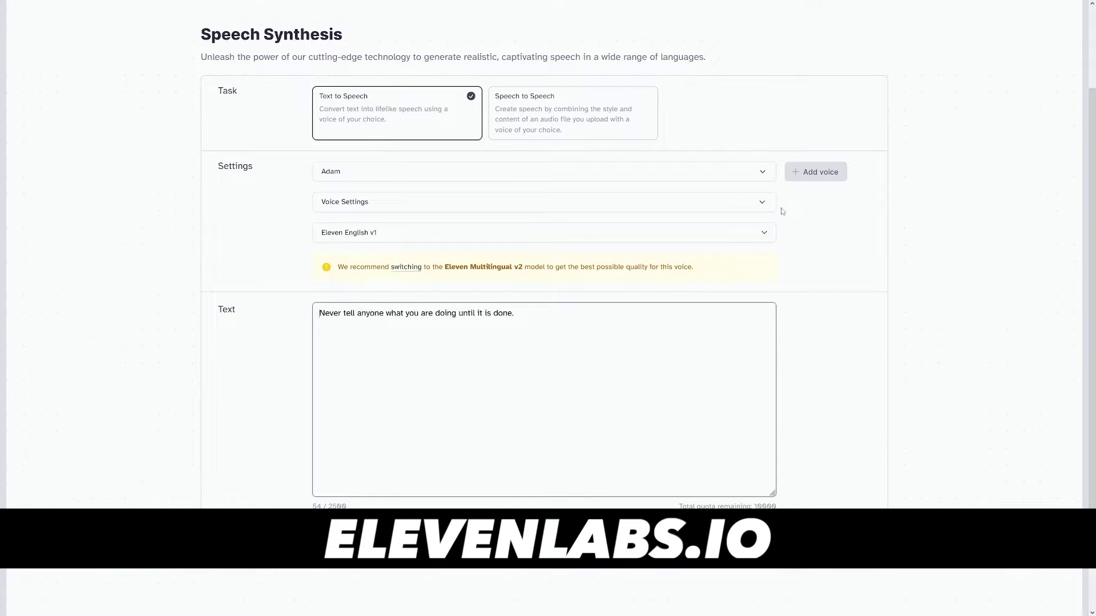
click(553, 536)
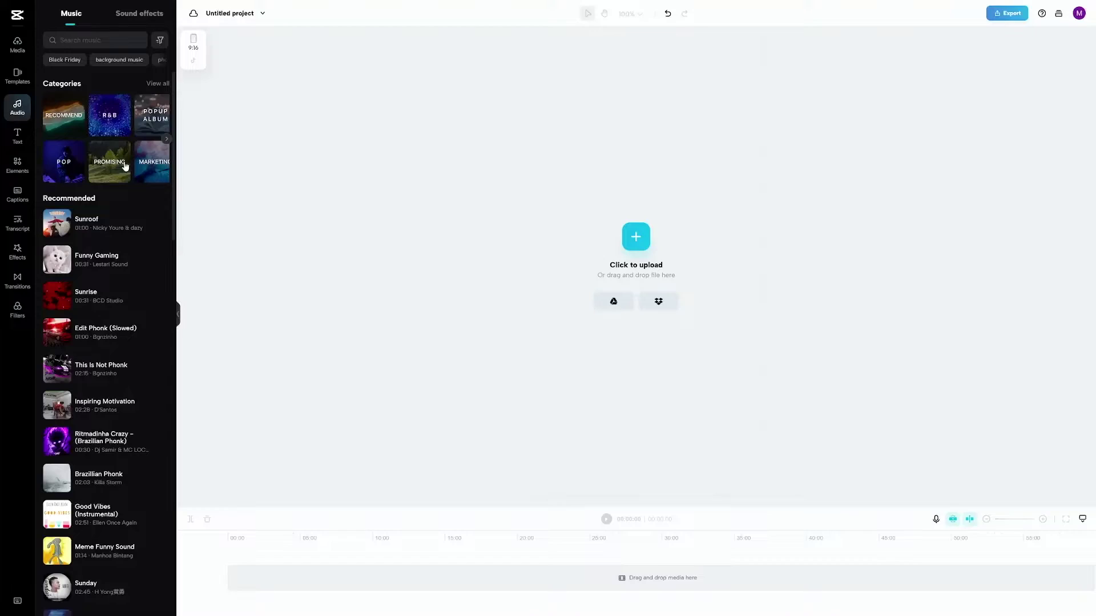
scroll(114, 257, down, 5)
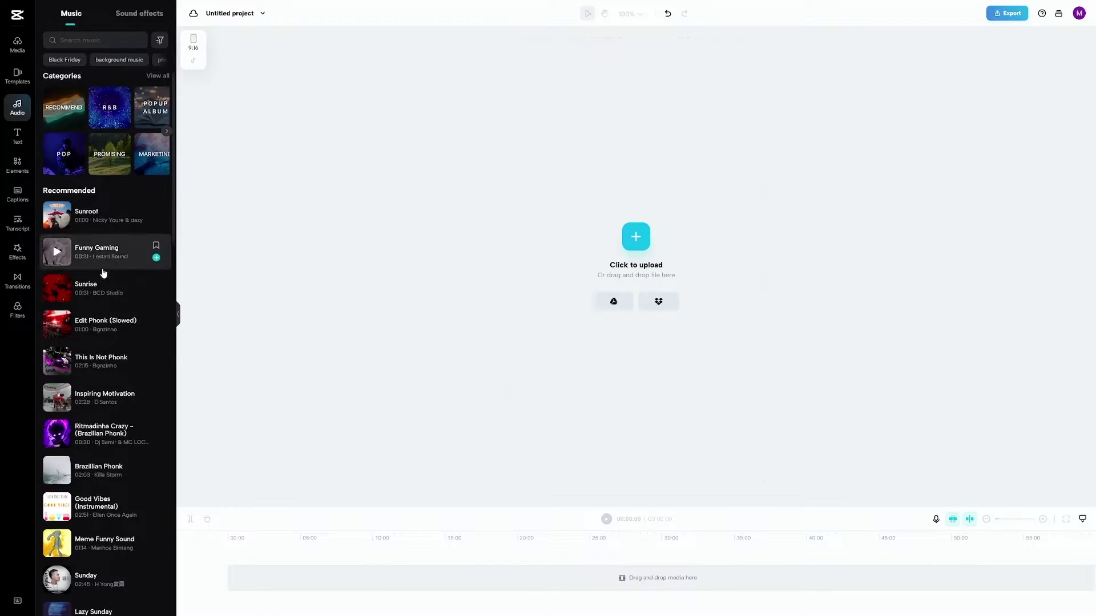
scroll(110, 310, down, 1)
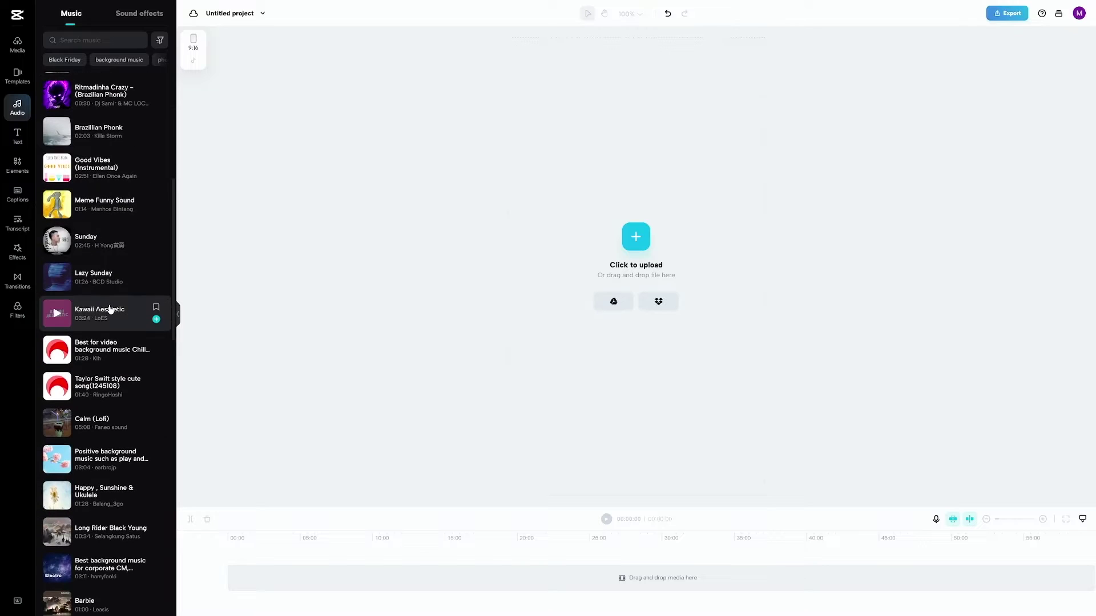
scroll(111, 310, down, 5)
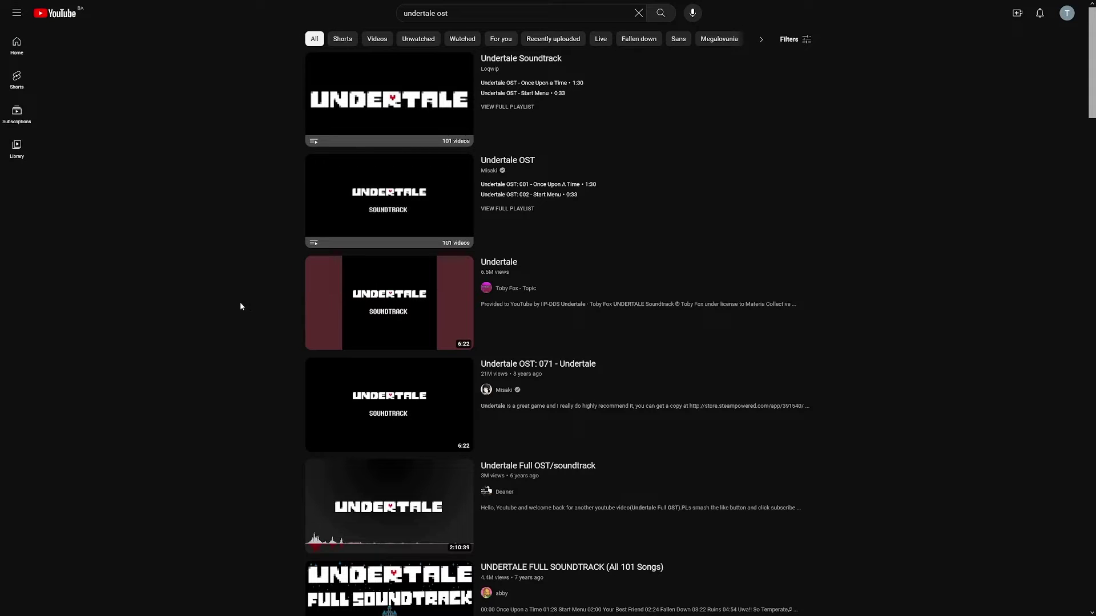
drag(448, 14, 425, 13)
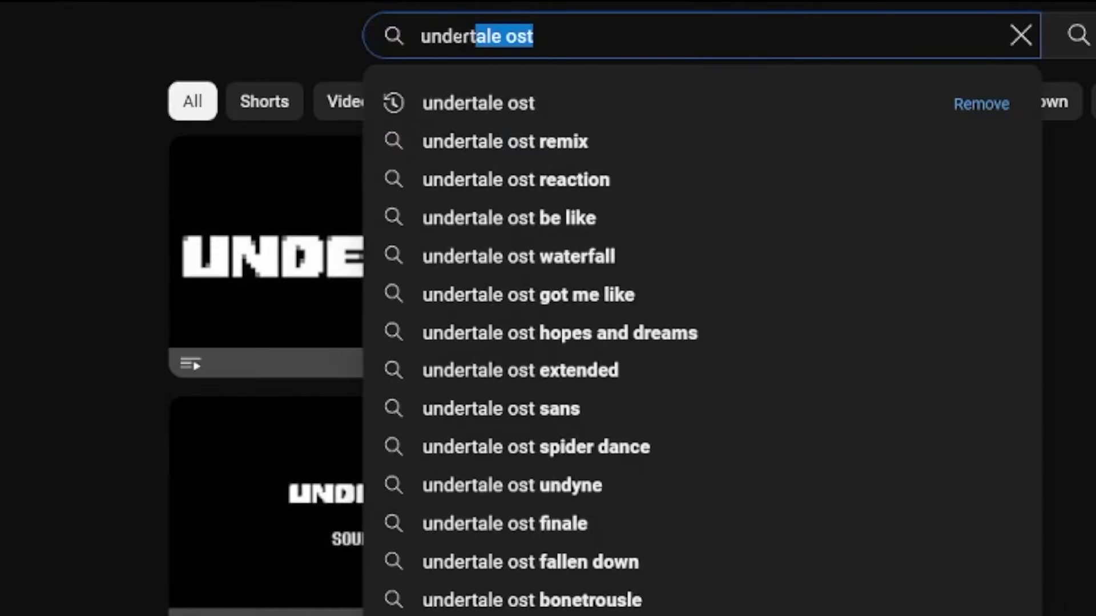
click(906, 211)
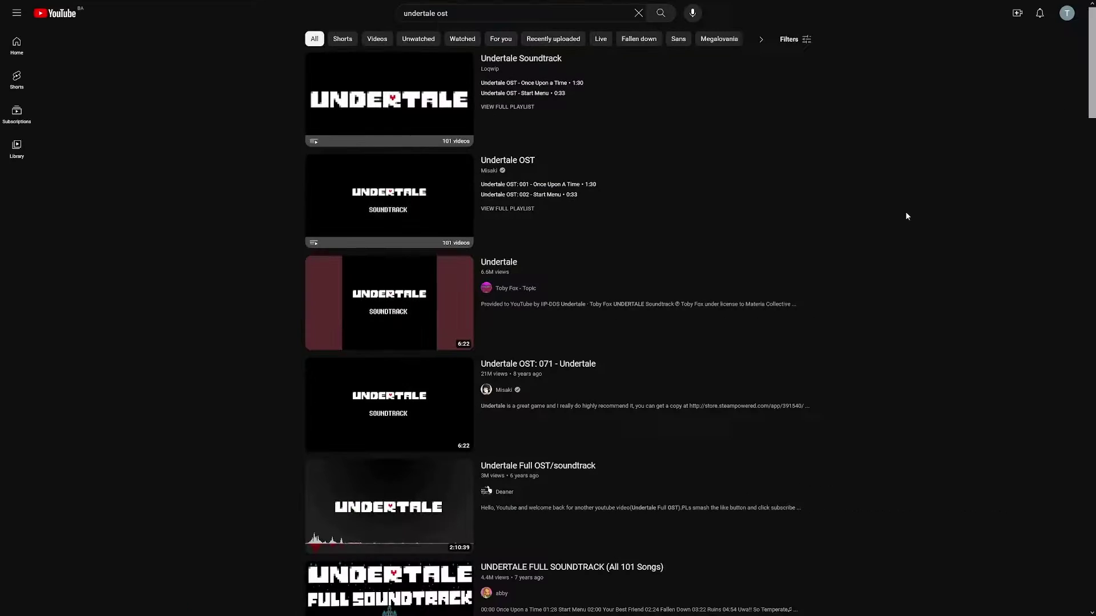
scroll(871, 214, down, 5)
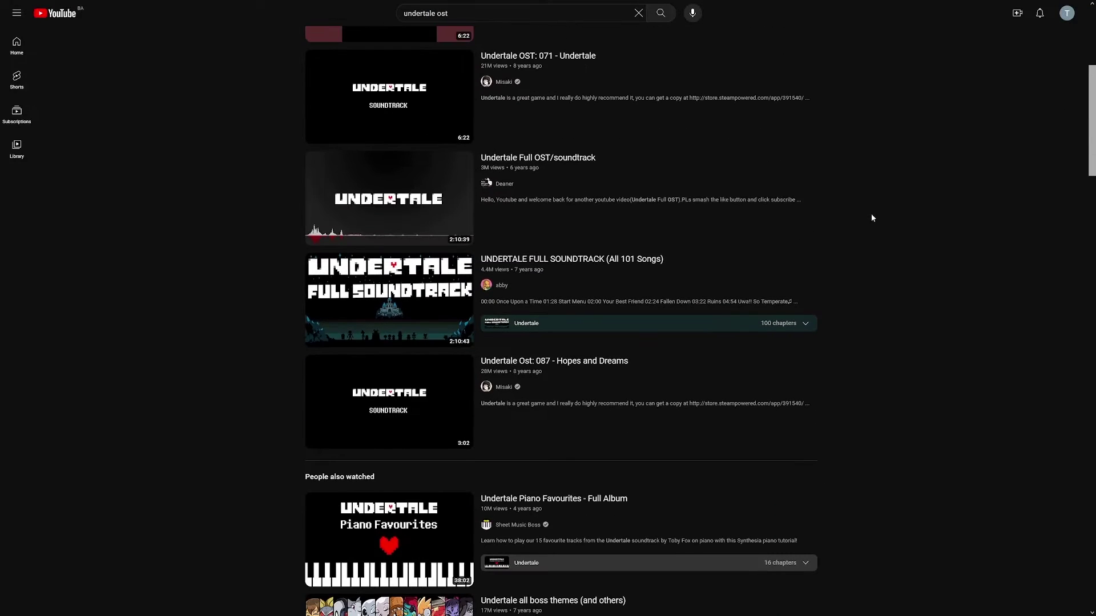
scroll(871, 216, down, 13)
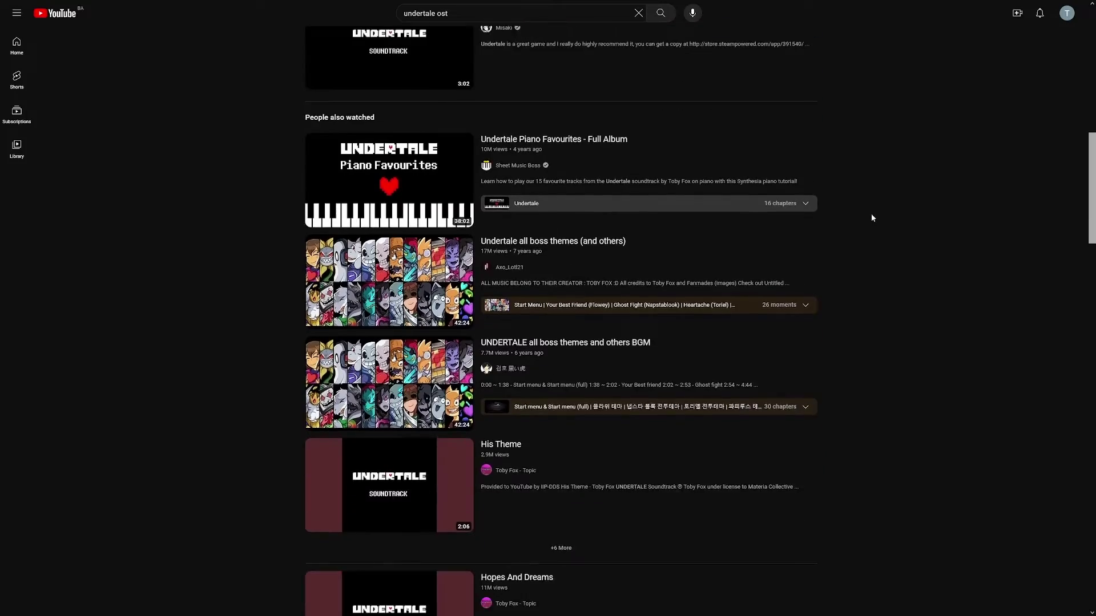
scroll(871, 218, down, 12)
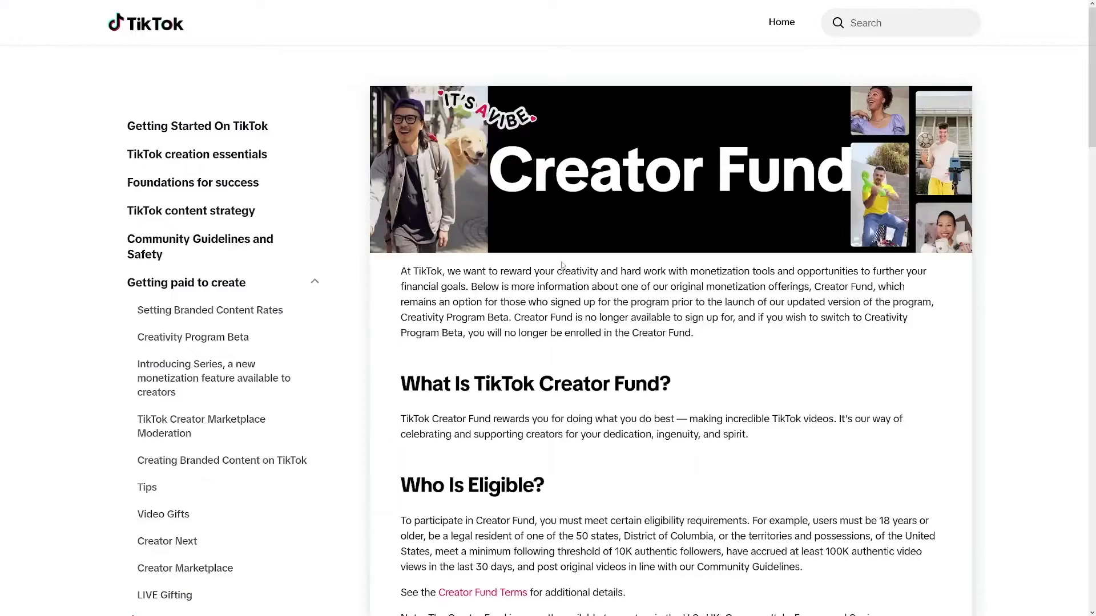
scroll(628, 321, down, 1)
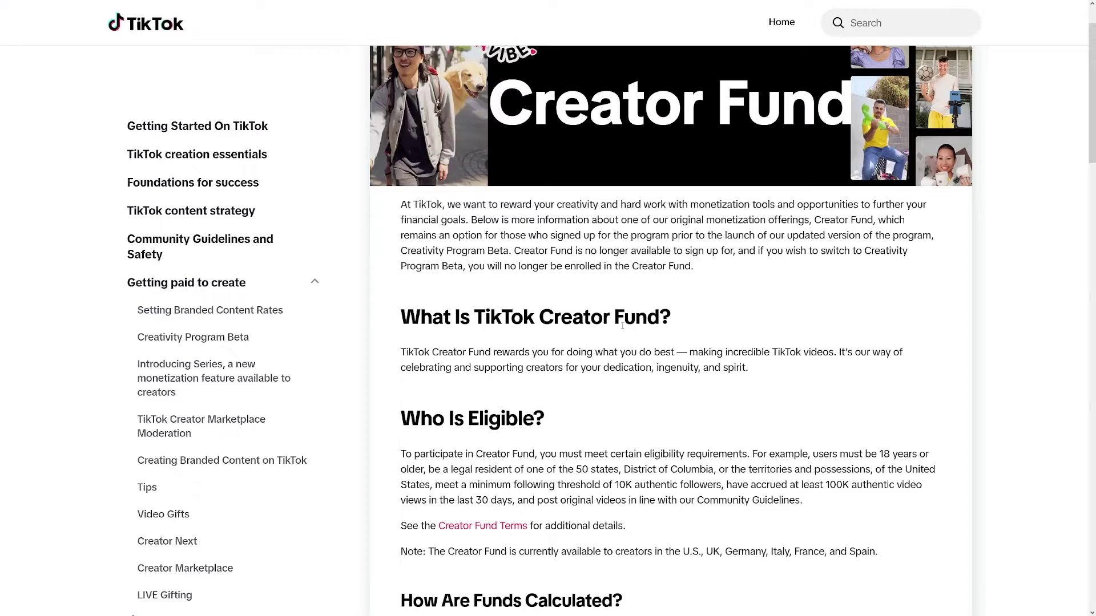
scroll(622, 326, down, 1)
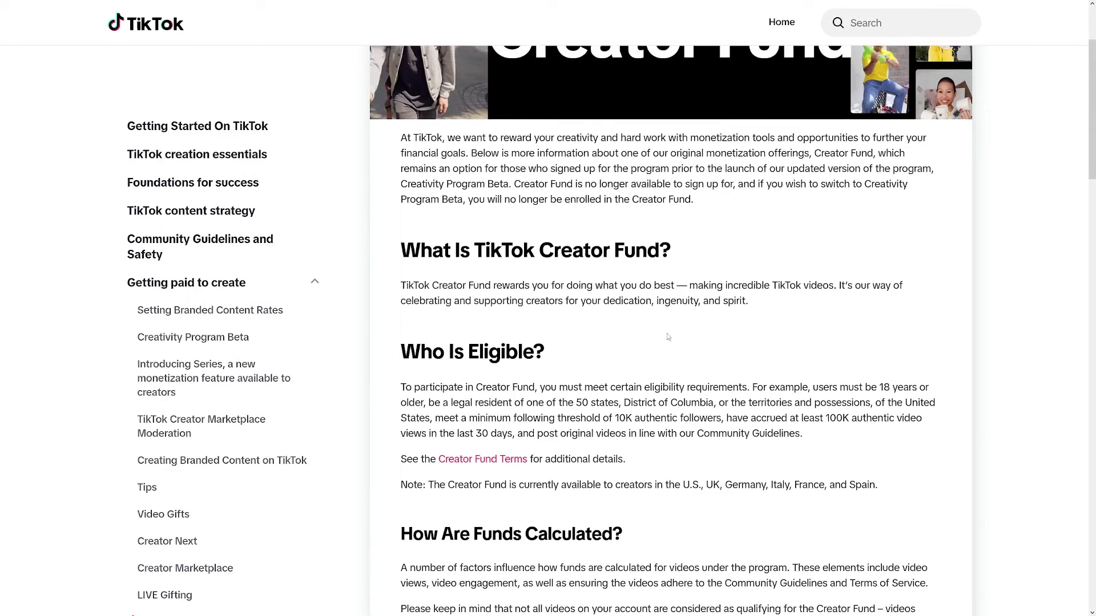
scroll(668, 338, down, 1)
scroll(669, 337, up, 1)
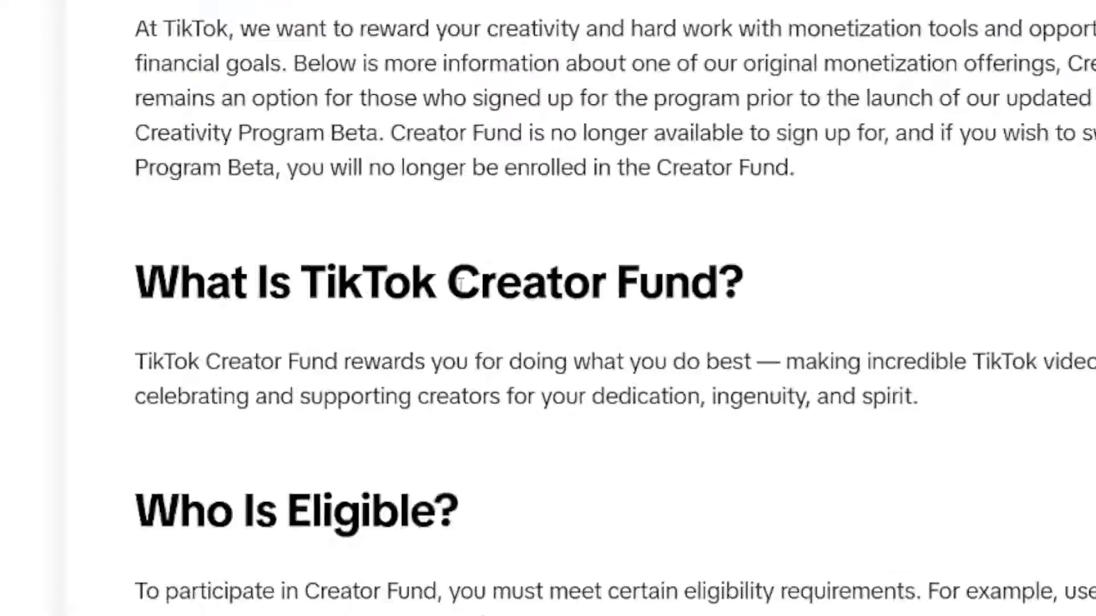
drag(457, 284, 733, 304)
click(746, 305)
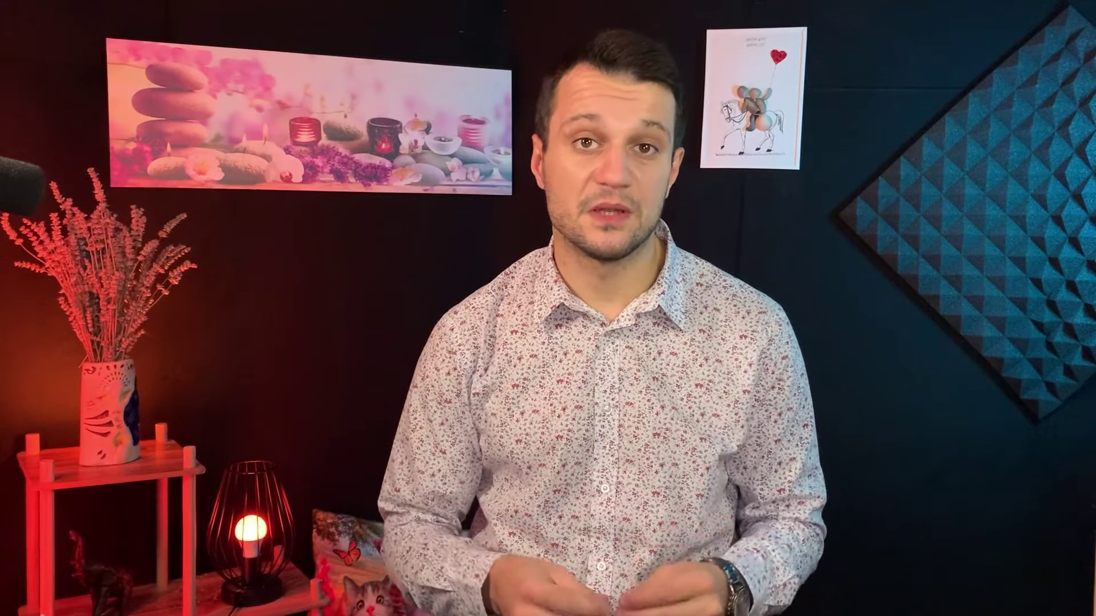
- Highlight 'only $20 to $40 dollars for a million views' in the People also ask answer
drag(733, 308, 747, 308)
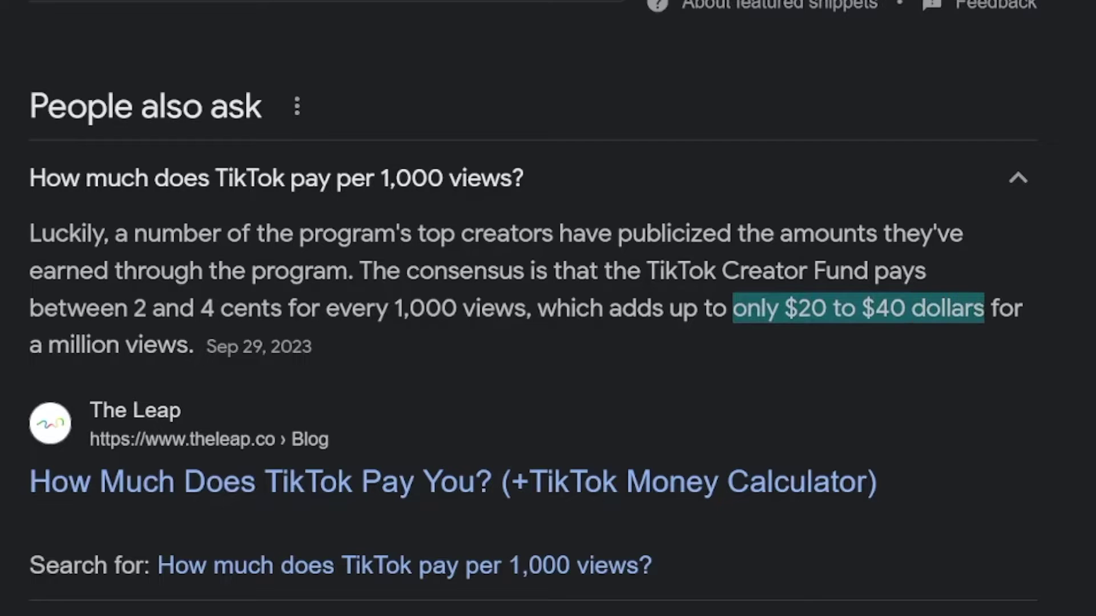
drag(984, 308, 200, 355)
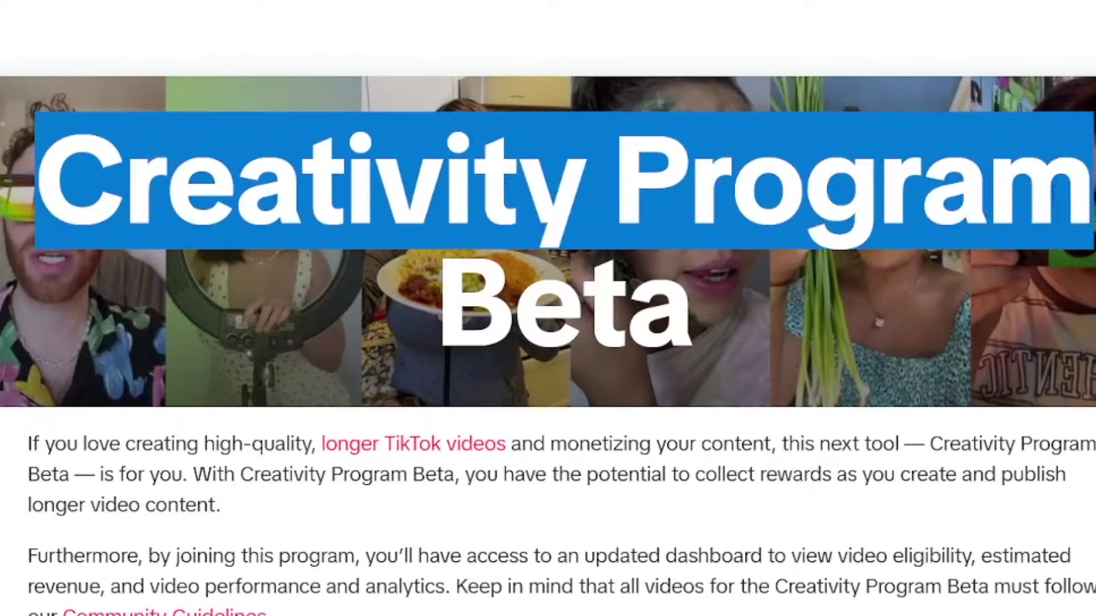
scroll(677, 247, down, 5)
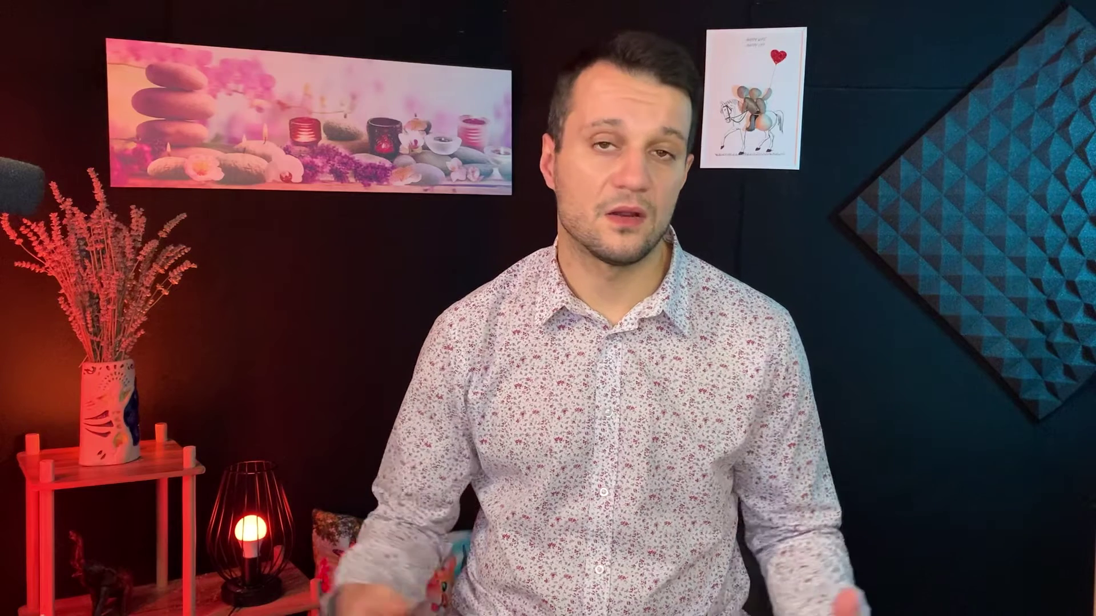
drag(309, 361, 352, 349)
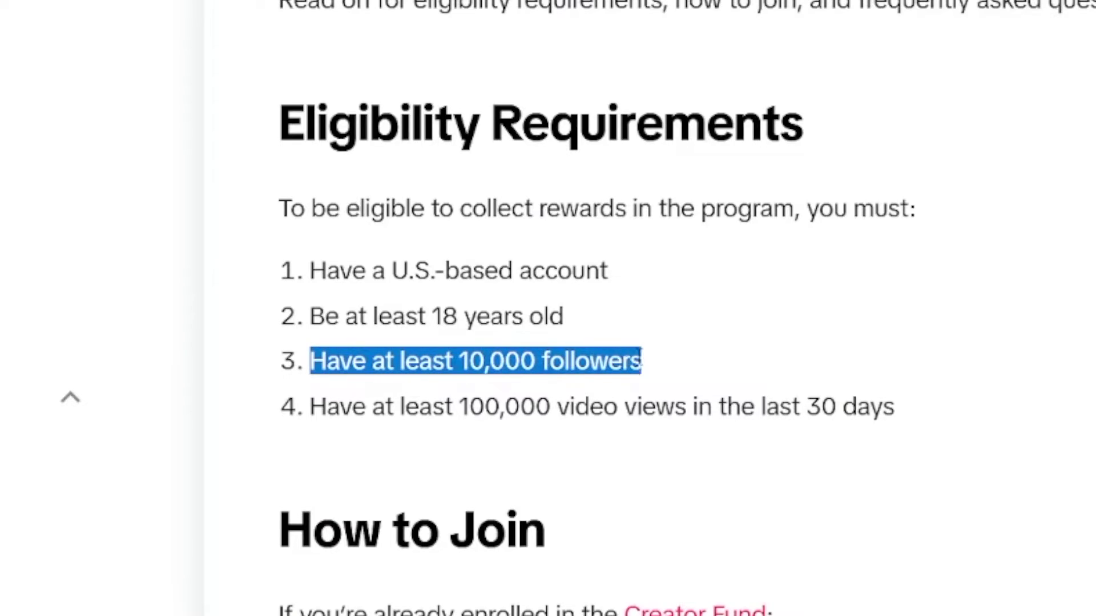
click(684, 319)
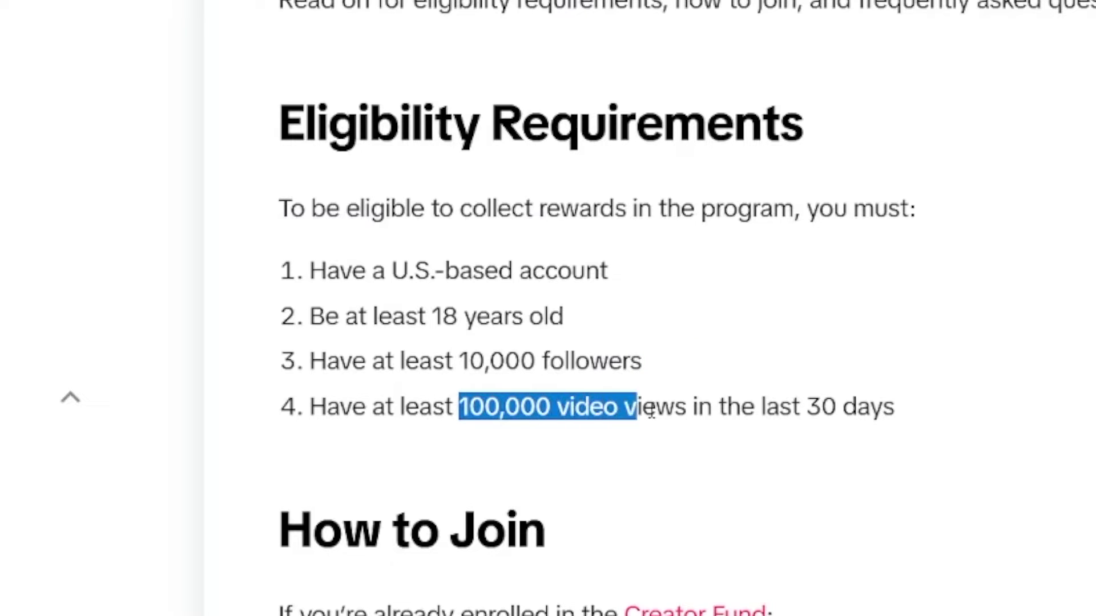
click(911, 421)
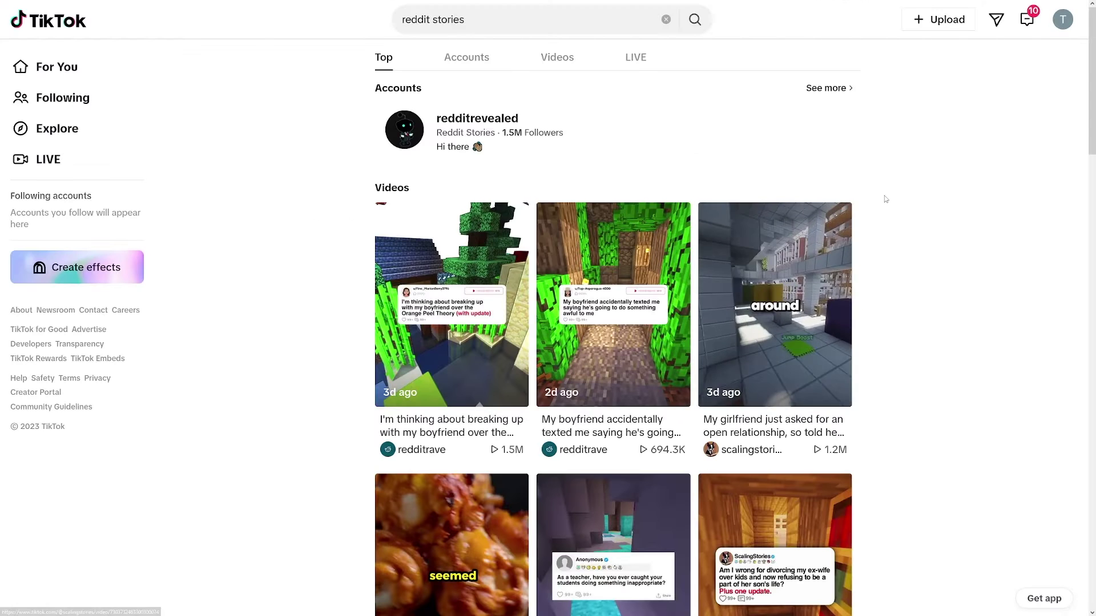
scroll(898, 203, down, 2)
scroll(529, 401, up, 1)
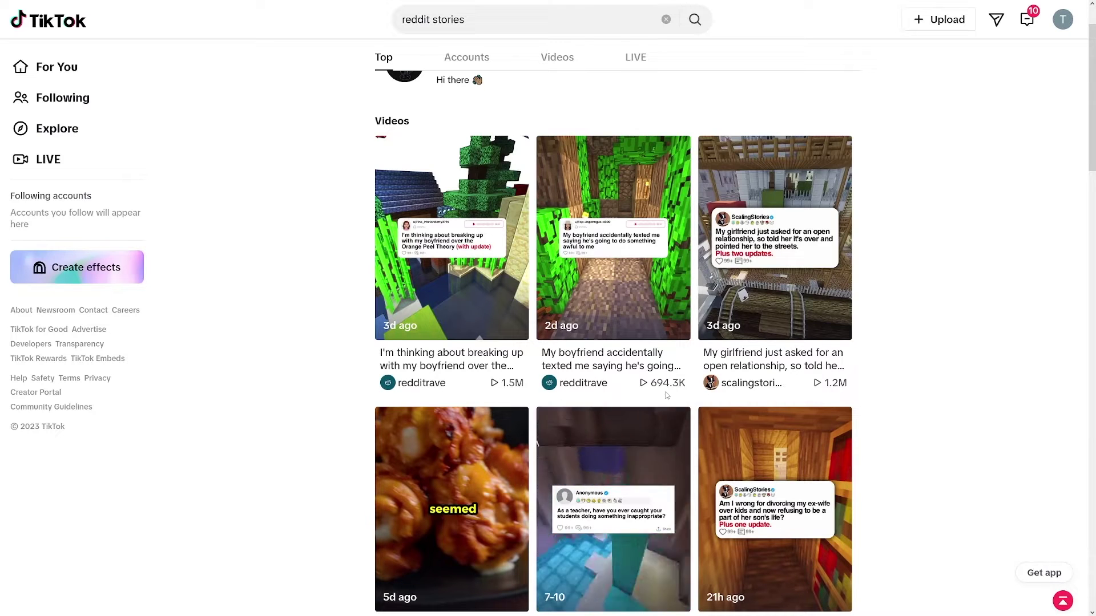
click(840, 409)
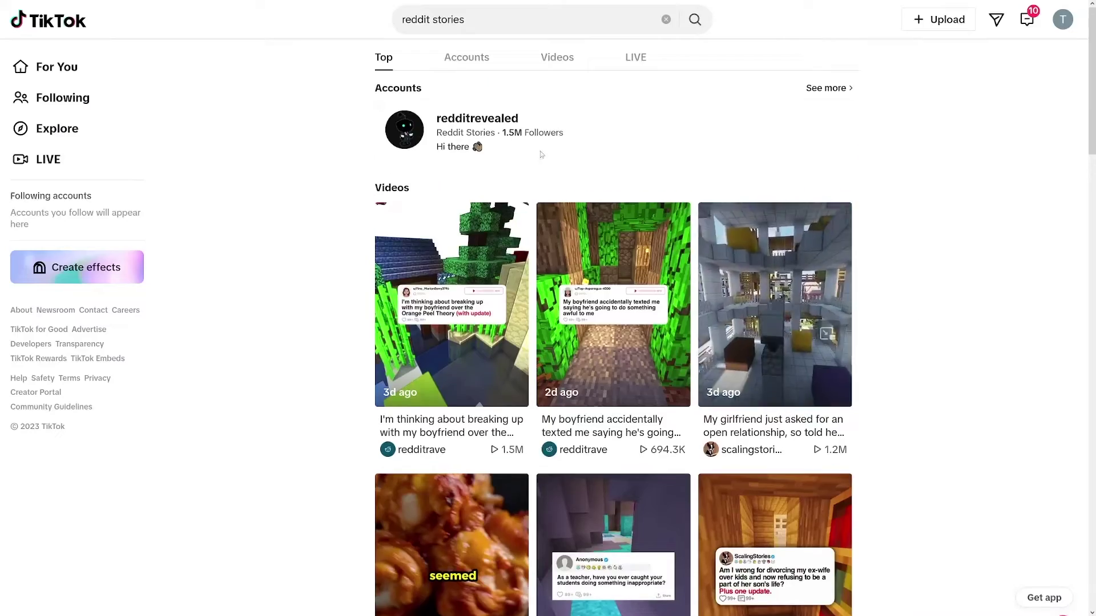
click(495, 118)
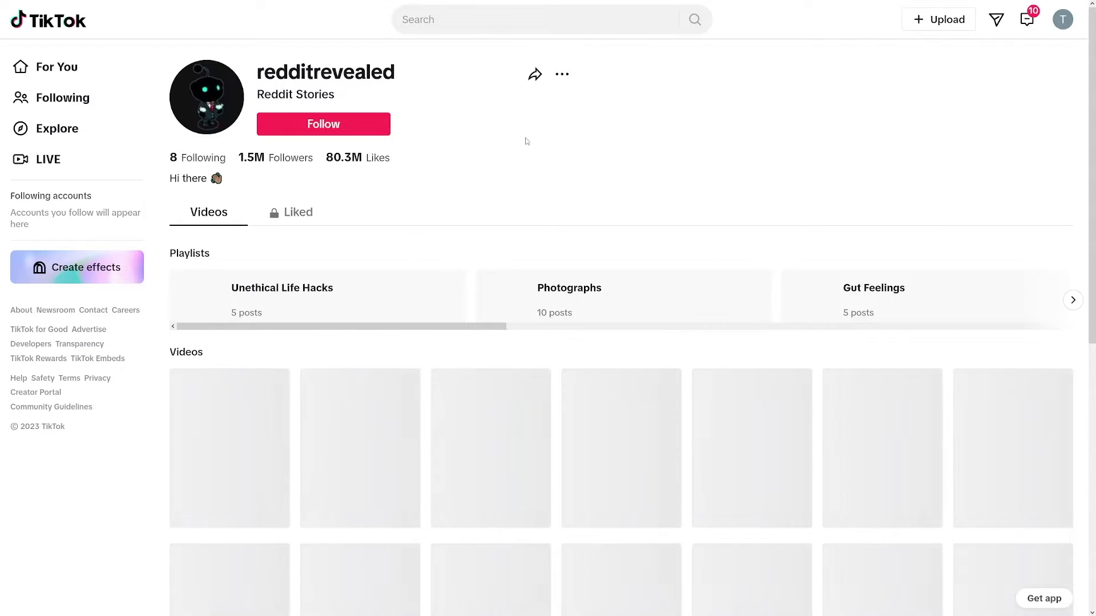
scroll(434, 171, down, 2)
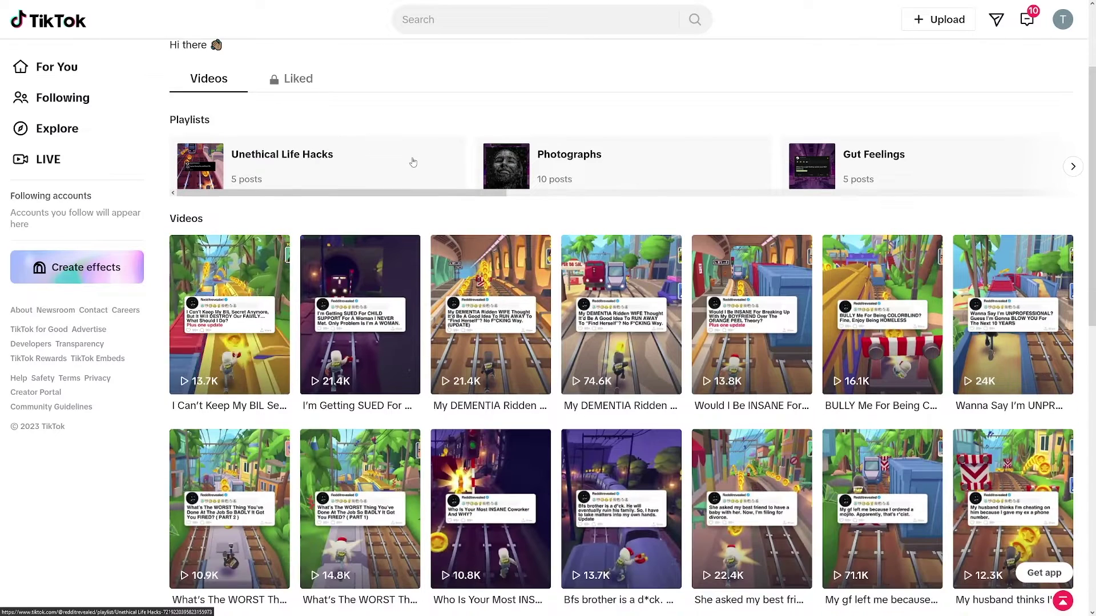
scroll(429, 235, up, 2)
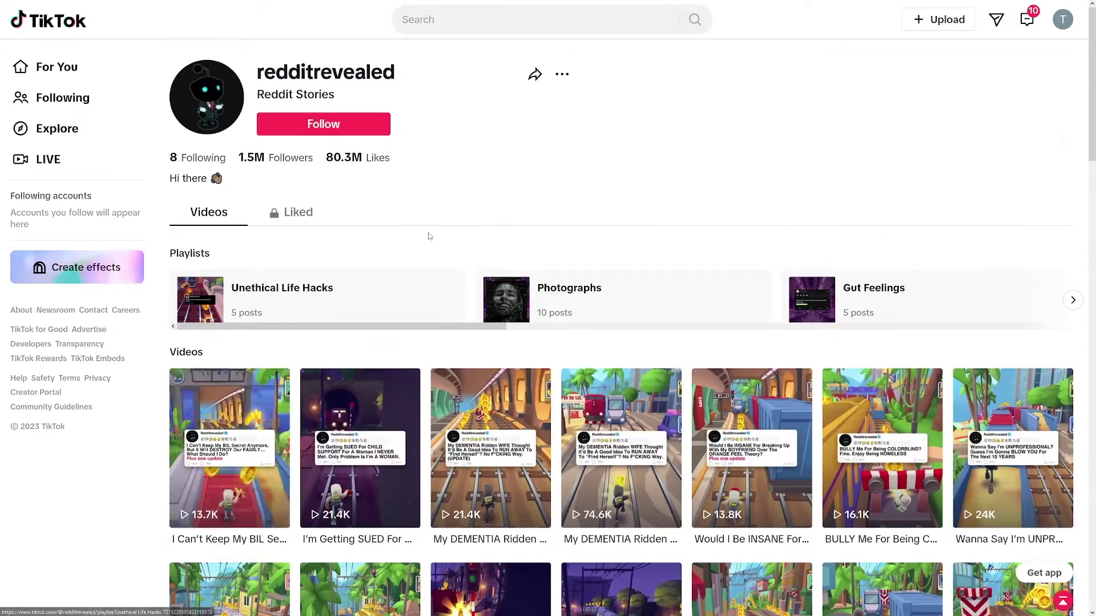
scroll(429, 236, down, 3)
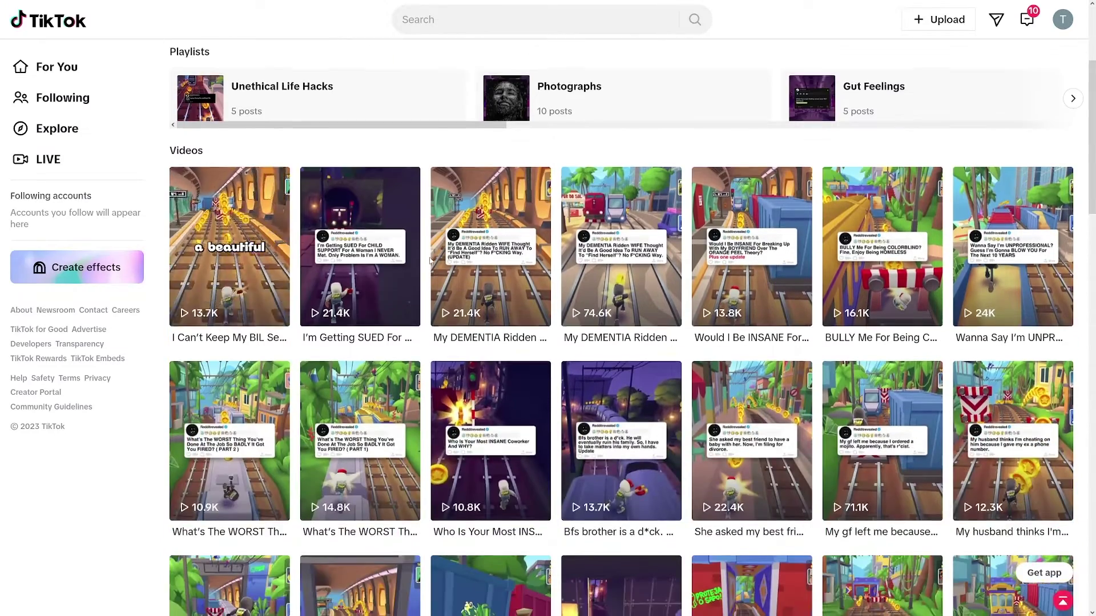
scroll(431, 261, down, 2)
scroll(429, 261, down, 7)
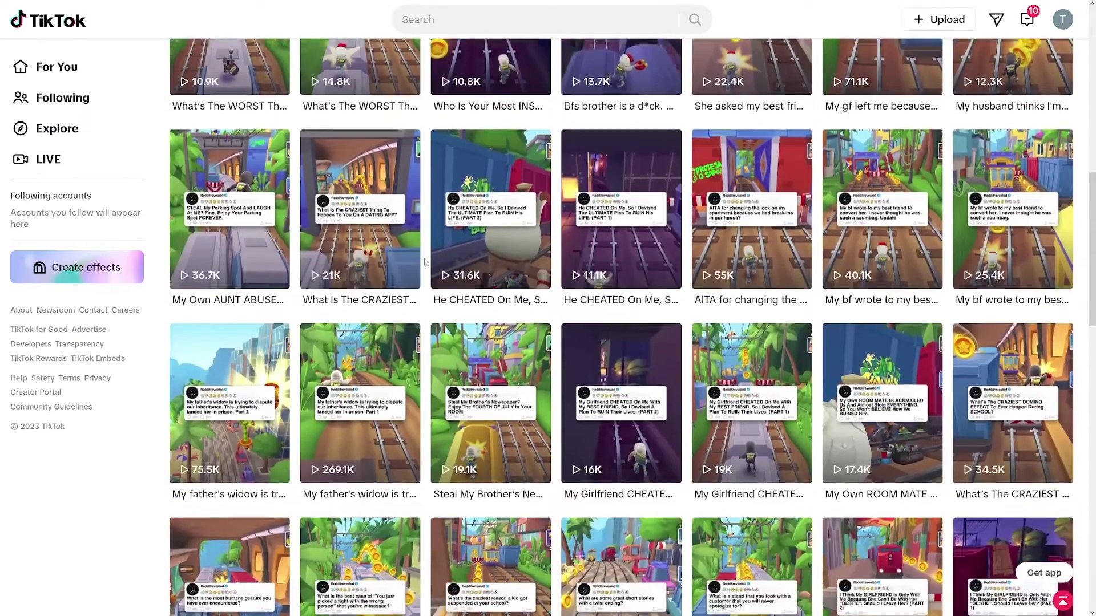
scroll(425, 262, down, 6)
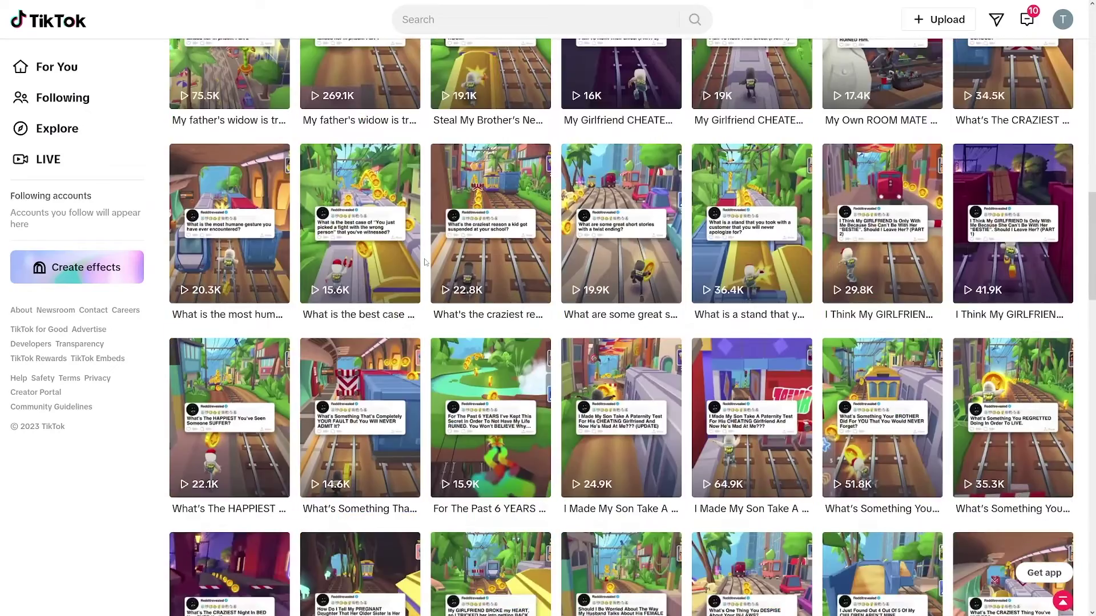
scroll(424, 263, down, 8)
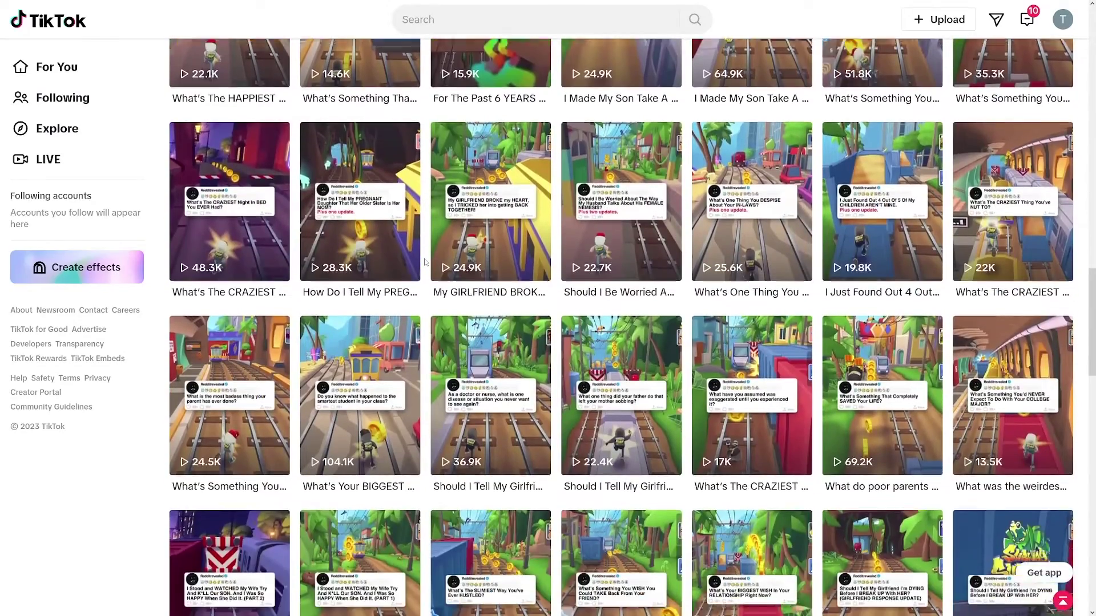
scroll(425, 262, down, 2)
scroll(425, 263, down, 1)
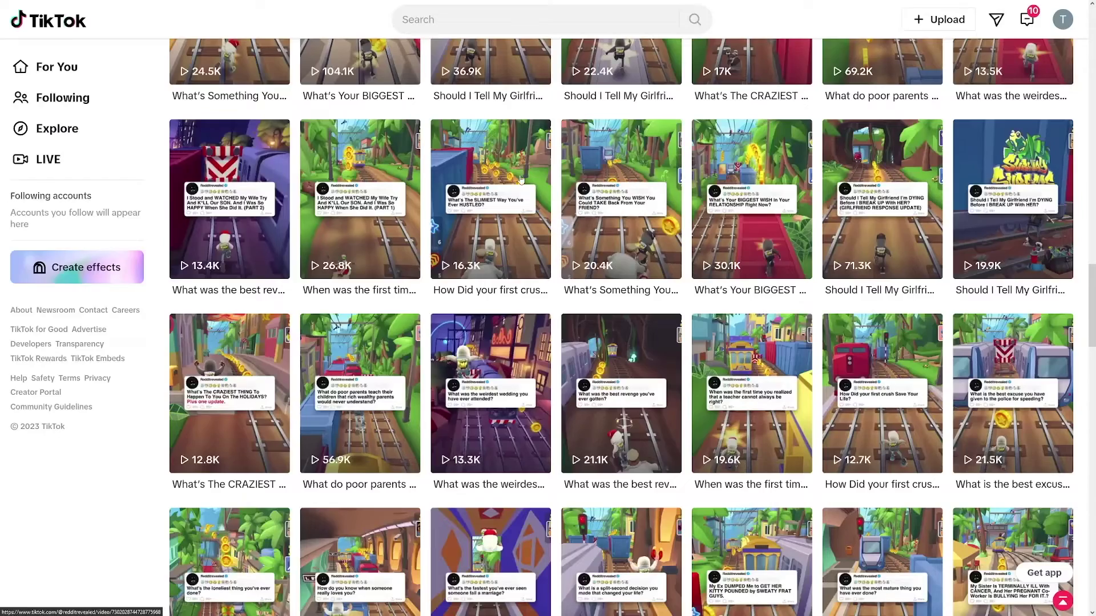
- Open the 'How Did your first crush Save Your Life?' video in the player
click(520, 179)
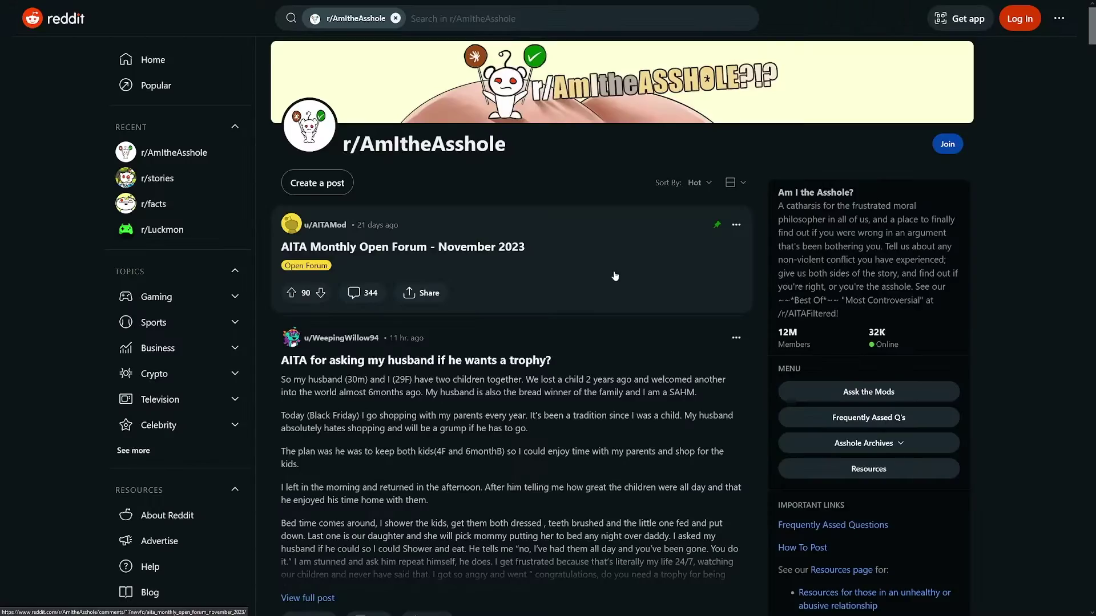
- Scroll through the r/creepypasta feed of horror story posts
scroll(615, 276, down, 5)
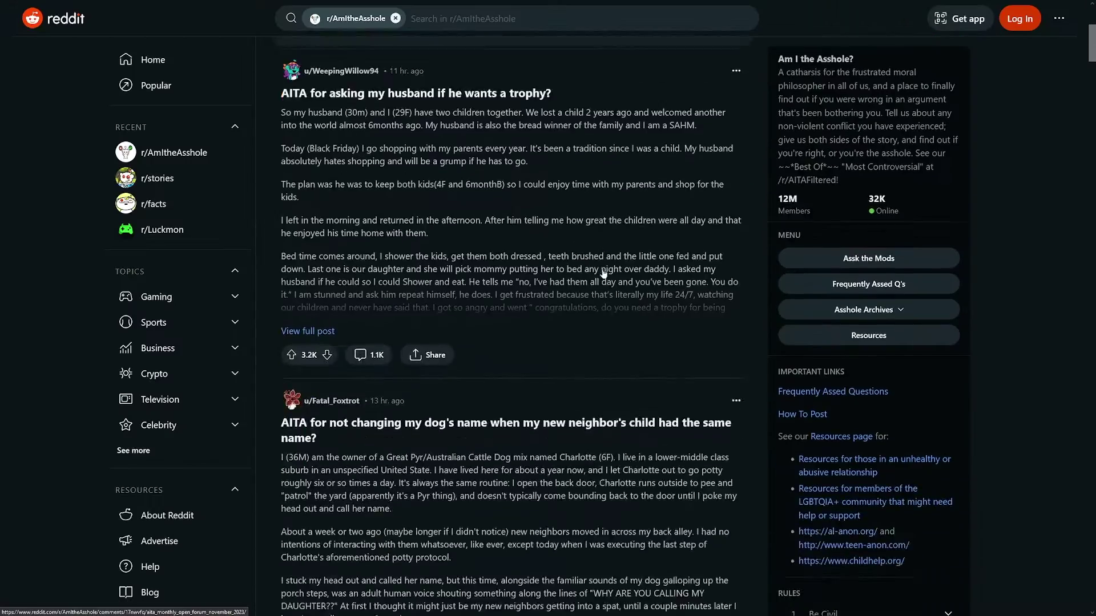
scroll(600, 297, up, 5)
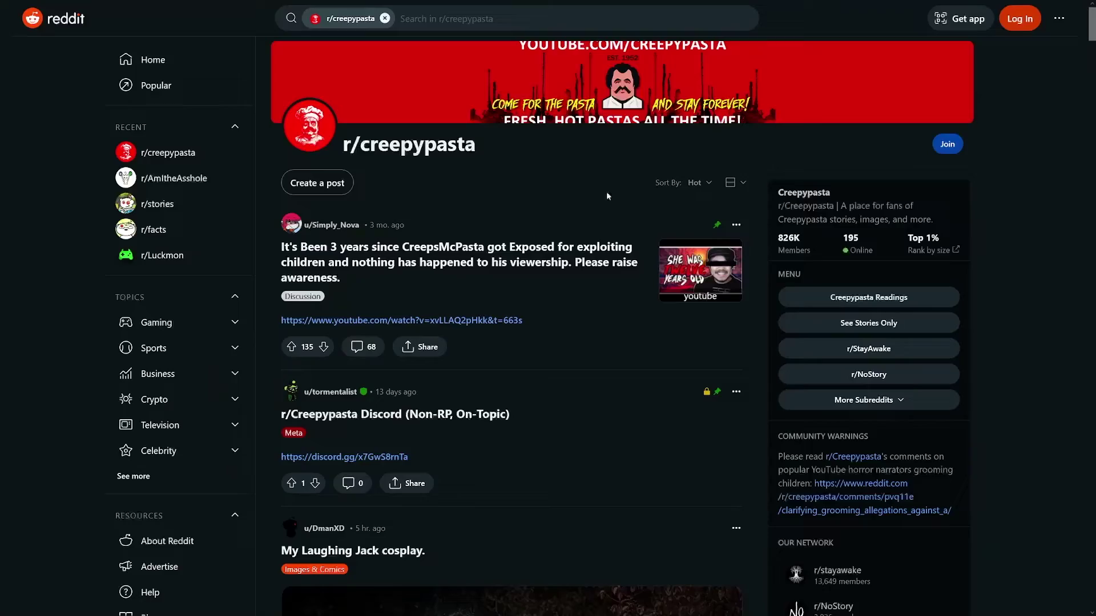
scroll(607, 230, down, 3)
scroll(606, 231, down, 10)
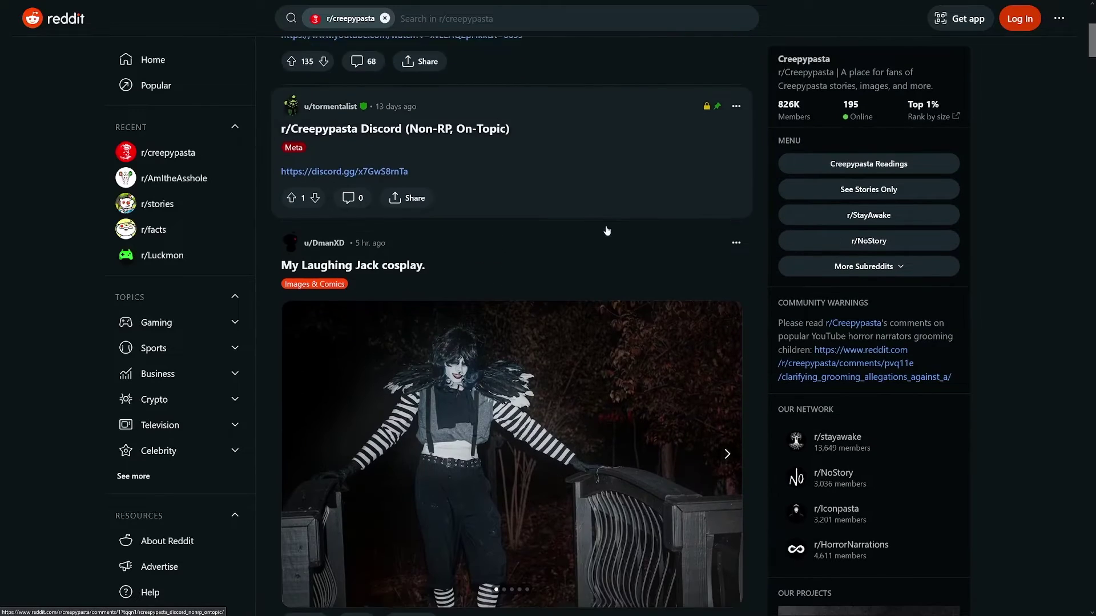
scroll(607, 231, down, 10)
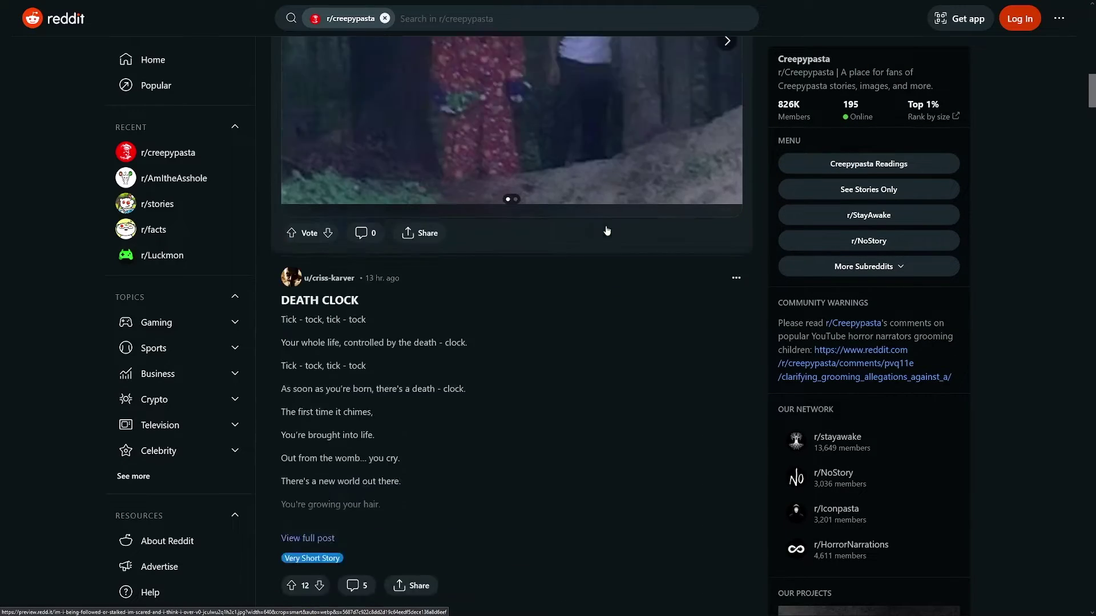
scroll(607, 231, down, 12)
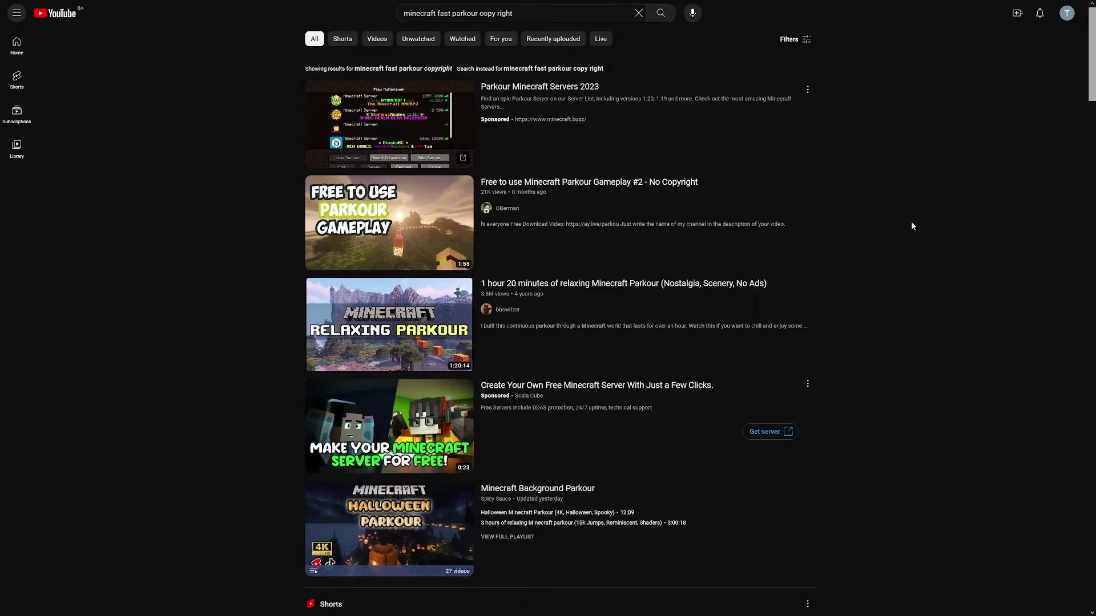
scroll(911, 226, down, 10)
scroll(911, 226, down, 2)
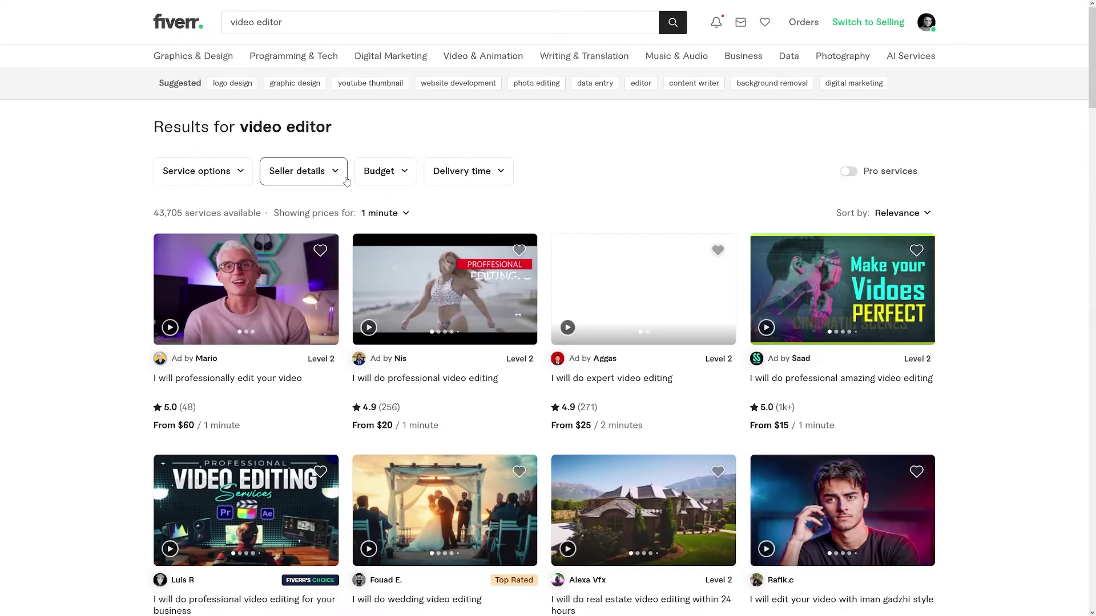
drag(244, 130, 336, 129)
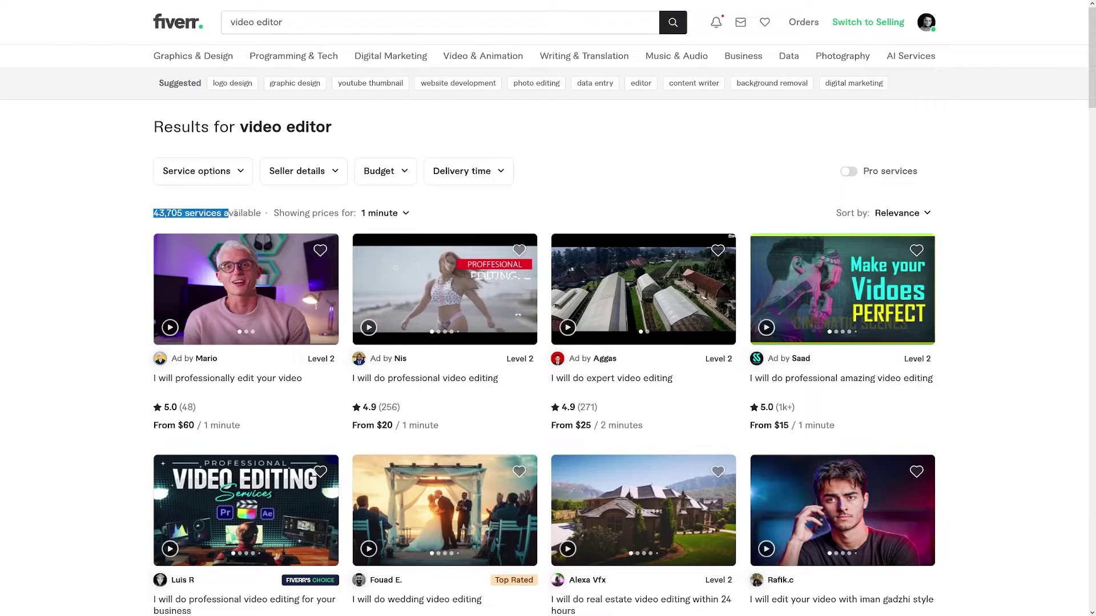
click(262, 213)
scroll(965, 274, down, 5)
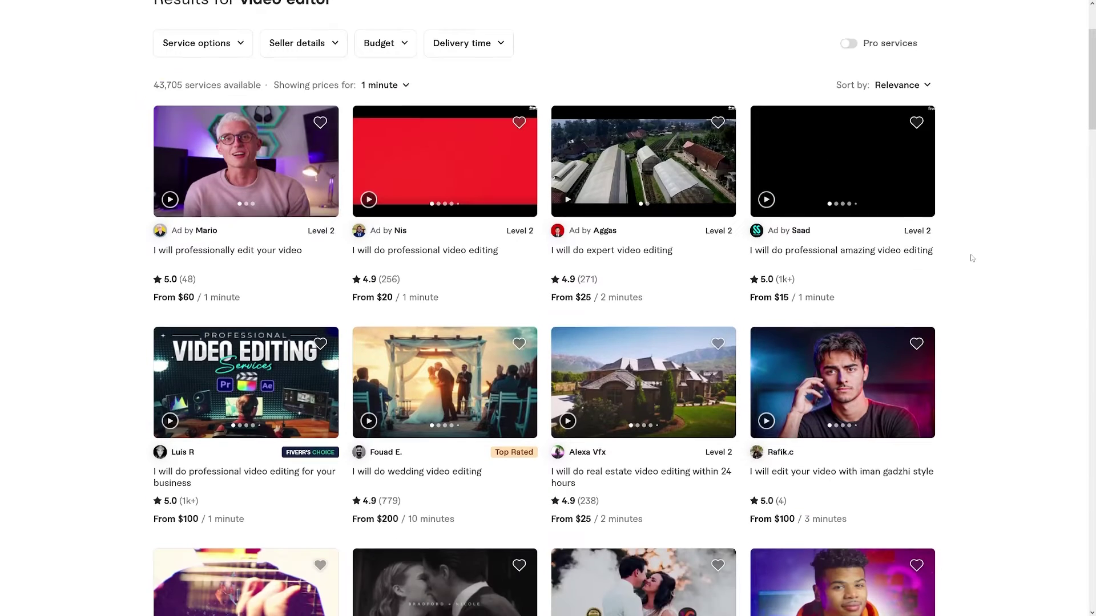
scroll(974, 268, down, 2)
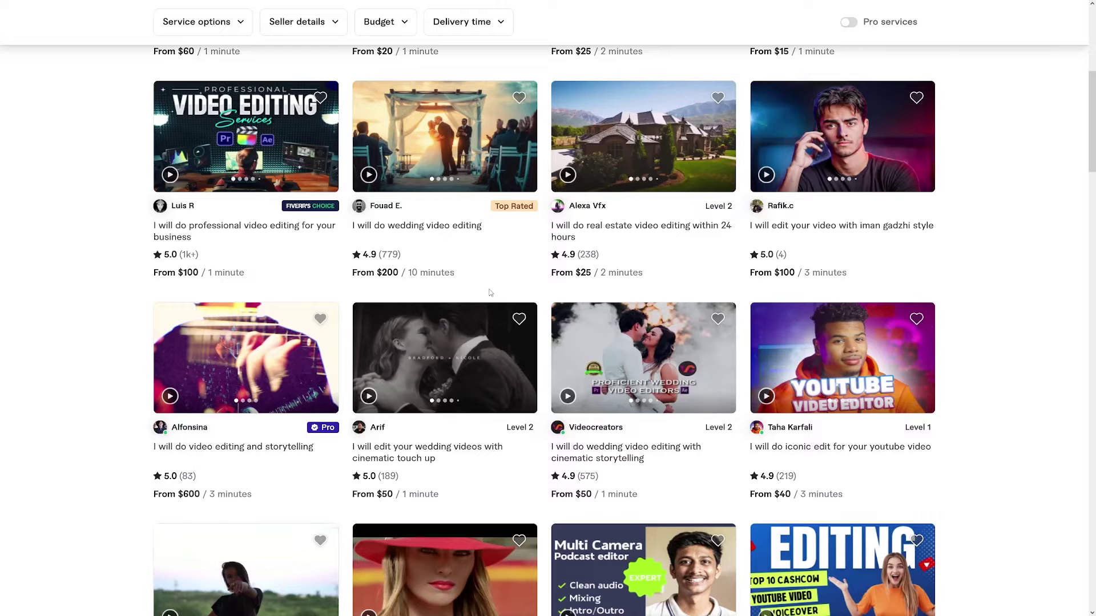
scroll(489, 293, down, 4)
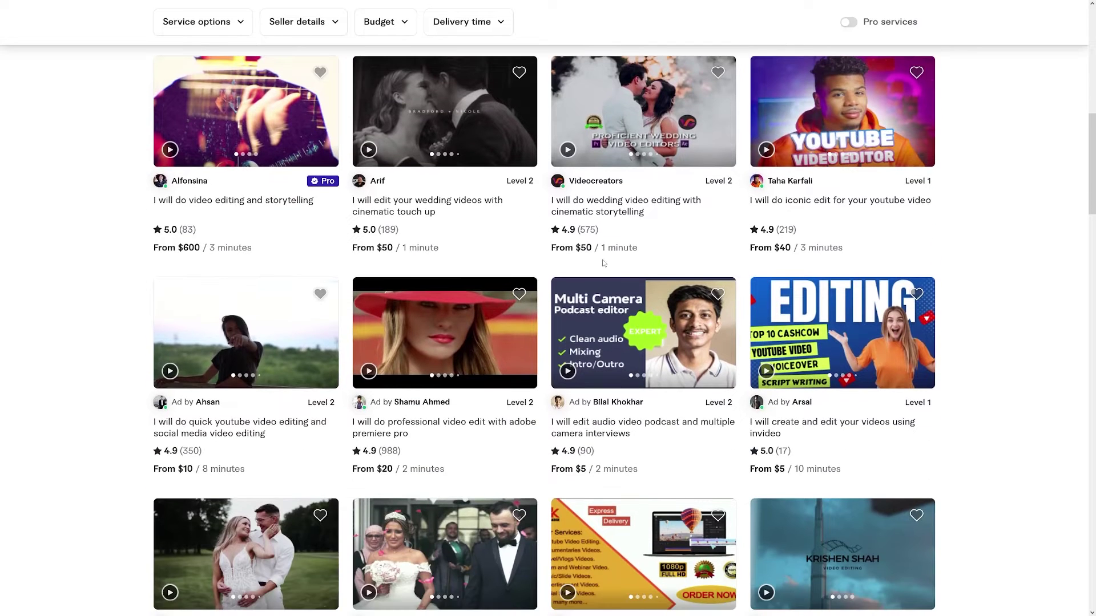
scroll(604, 263, down, 3)
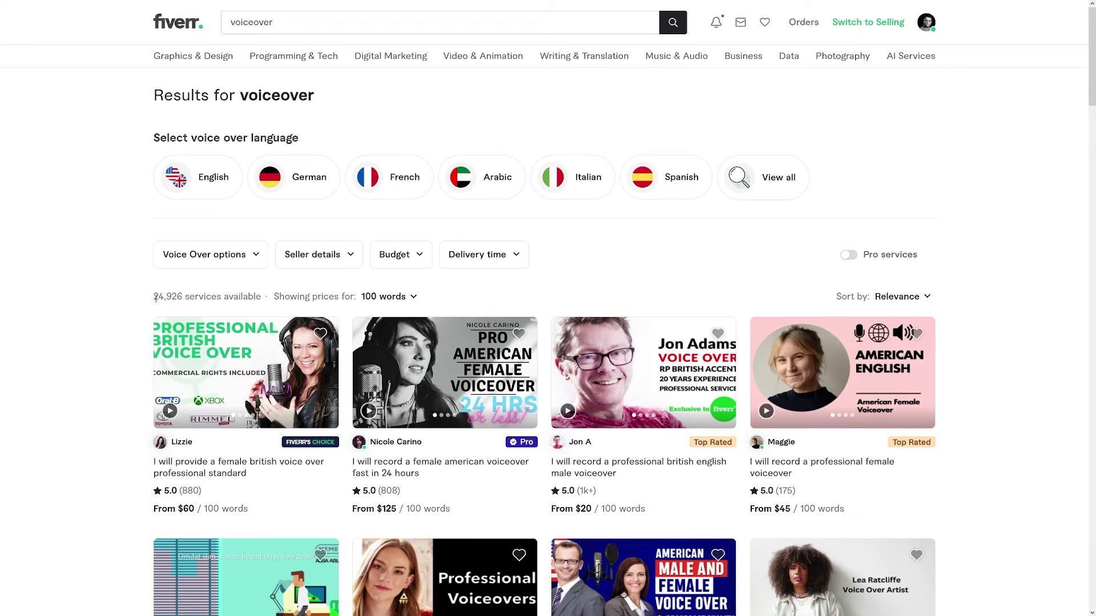
click(324, 295)
scroll(972, 254, down, 8)
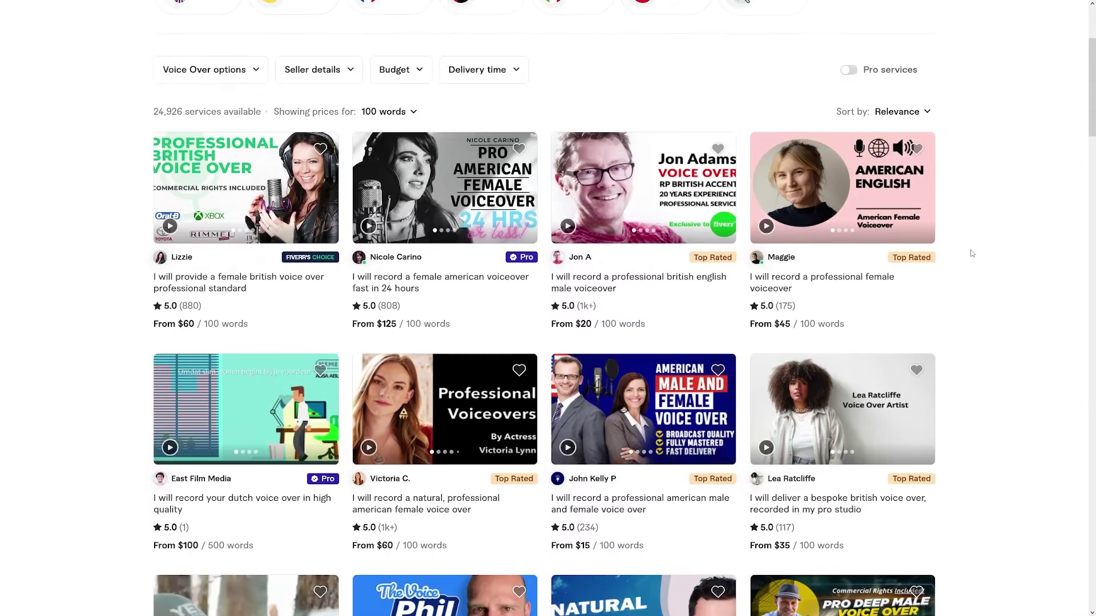
scroll(972, 253, down, 7)
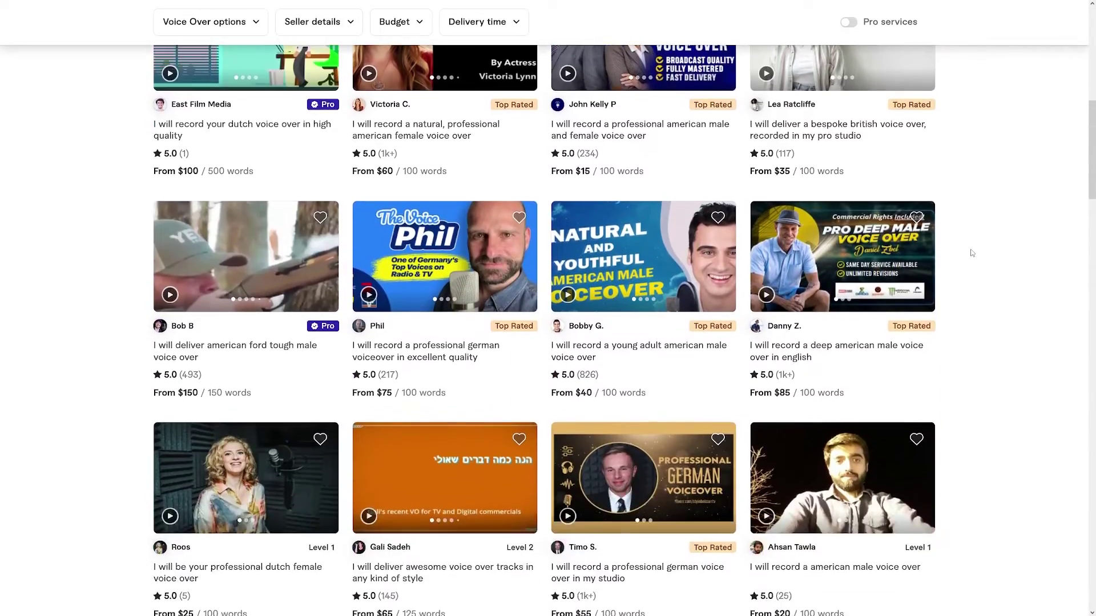
scroll(972, 253, down, 10)
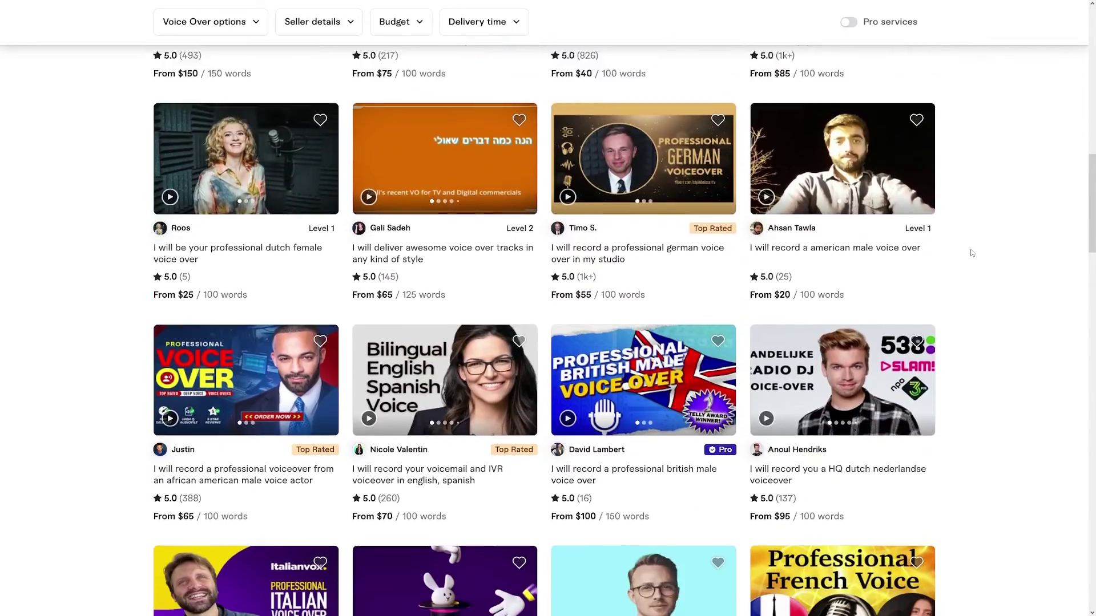
scroll(972, 254, down, 6)
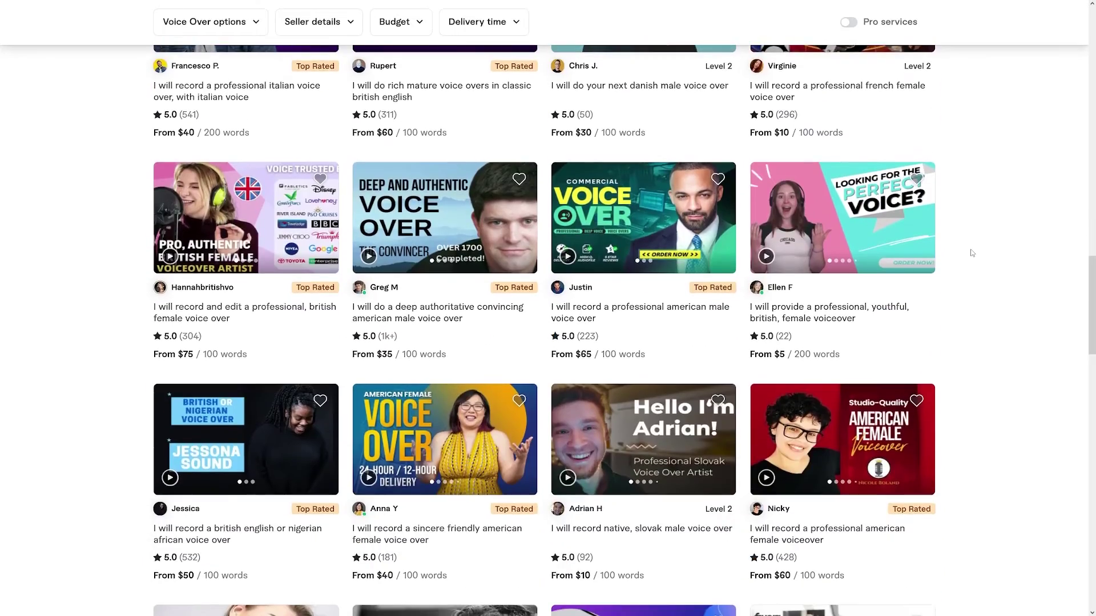
scroll(972, 254, down, 1)
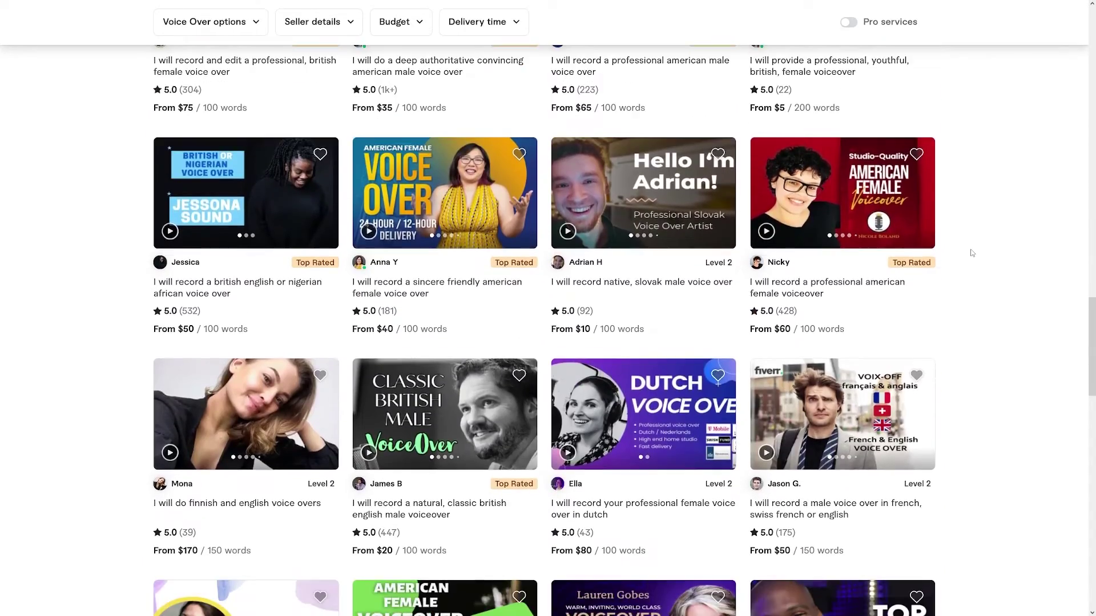